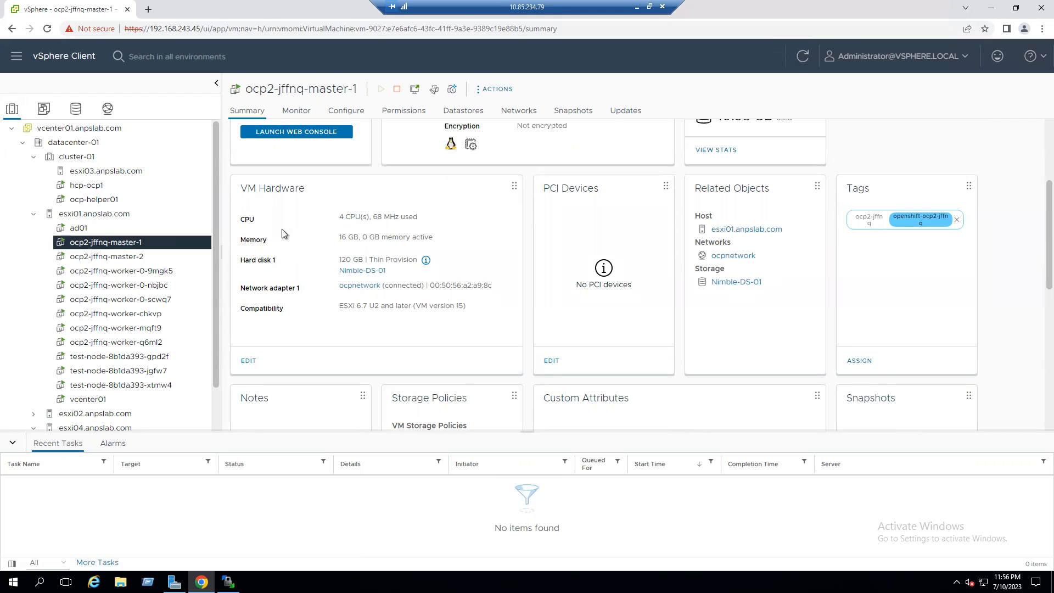
Check the VM hardware compatibility versions of the ocp2-jffnq-master-1 and vcenter01 virtual machines.
left_click_drag(456, 306, 467, 309)
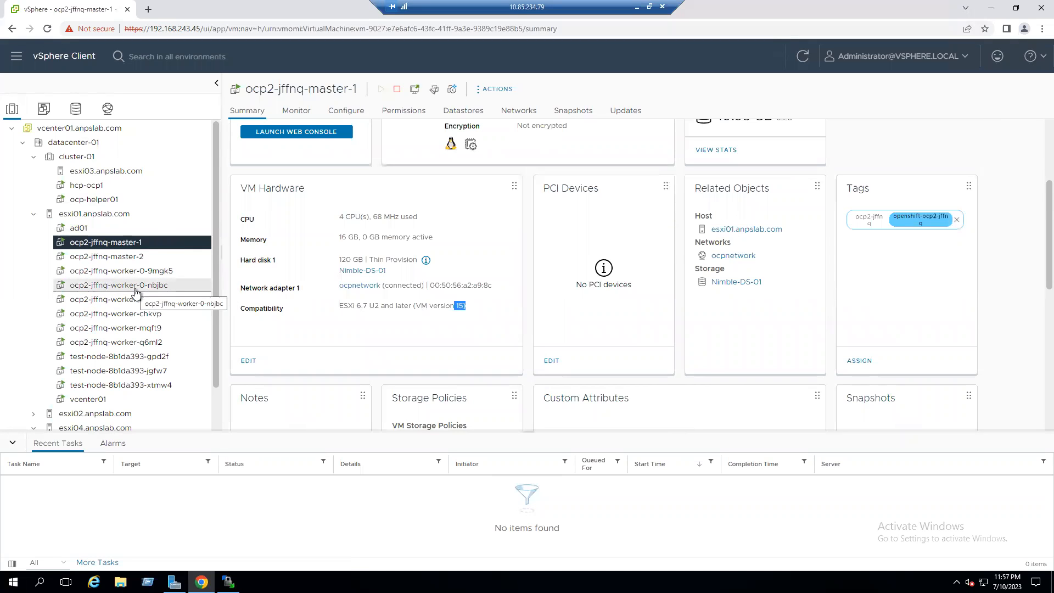
scroll(136, 293, "down", 1)
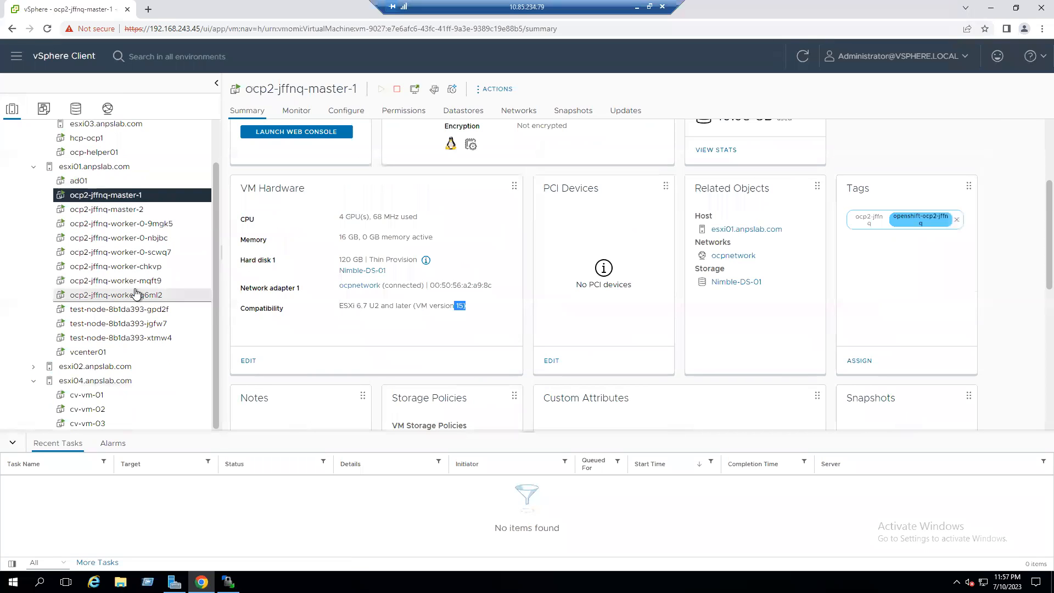
left_click(90, 353)
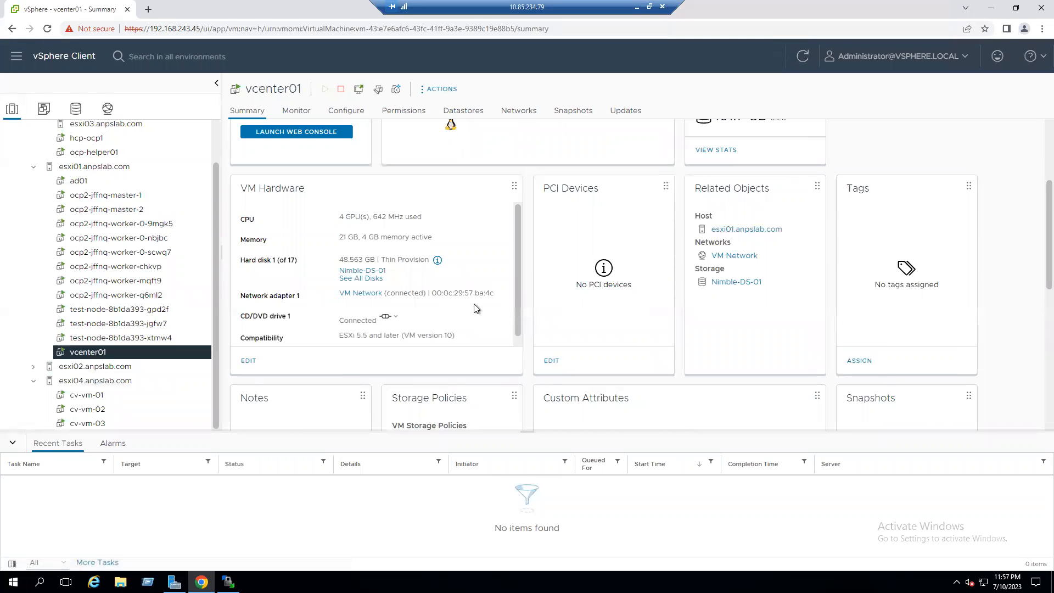
scroll(476, 308, "up", 2)
scroll(538, 243, "up", 1)
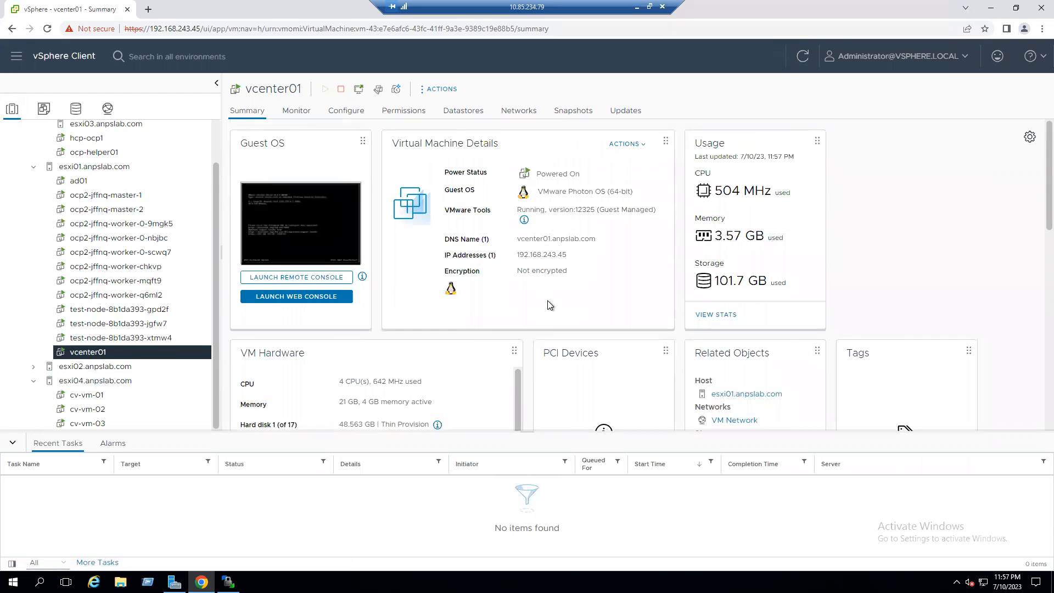
scroll(548, 302, "down", 3)
scroll(563, 252, "up", 3)
scroll(474, 313, "down", 5)
scroll(318, 336, "up", 2)
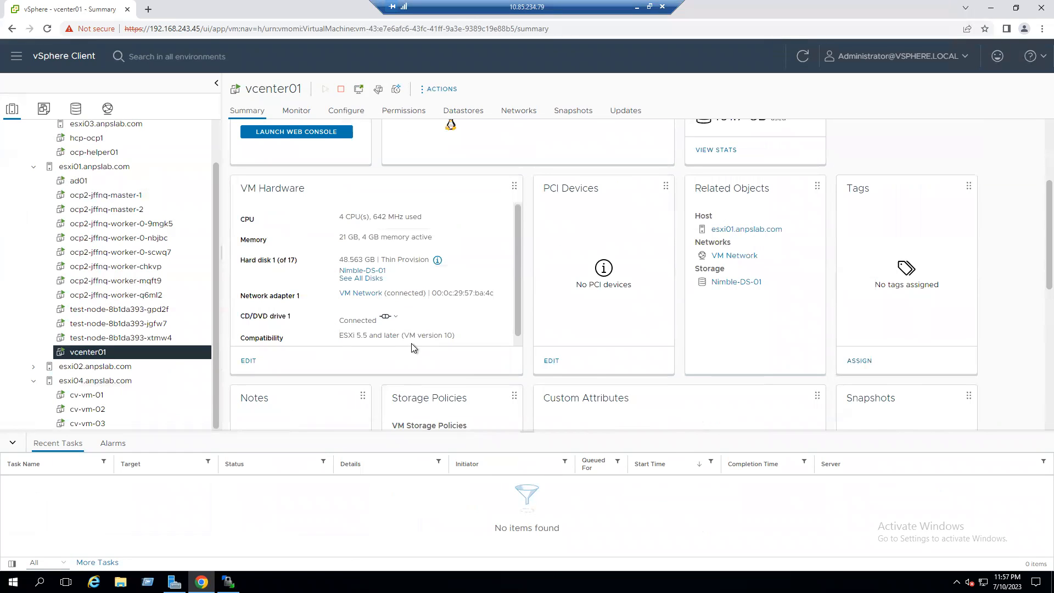
left_click_drag(408, 336, 447, 337)
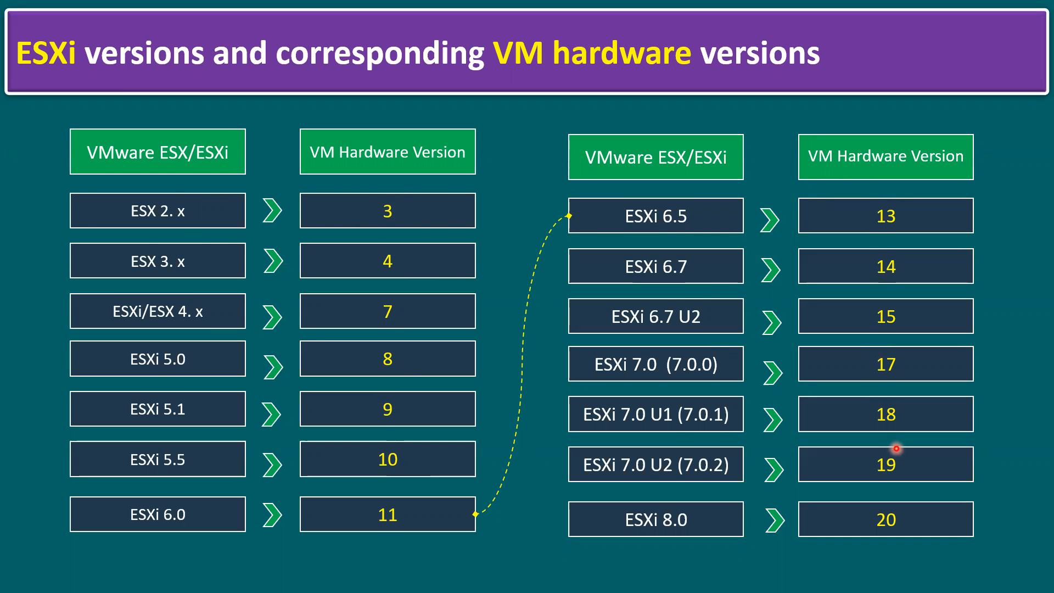
left_click(897, 449)
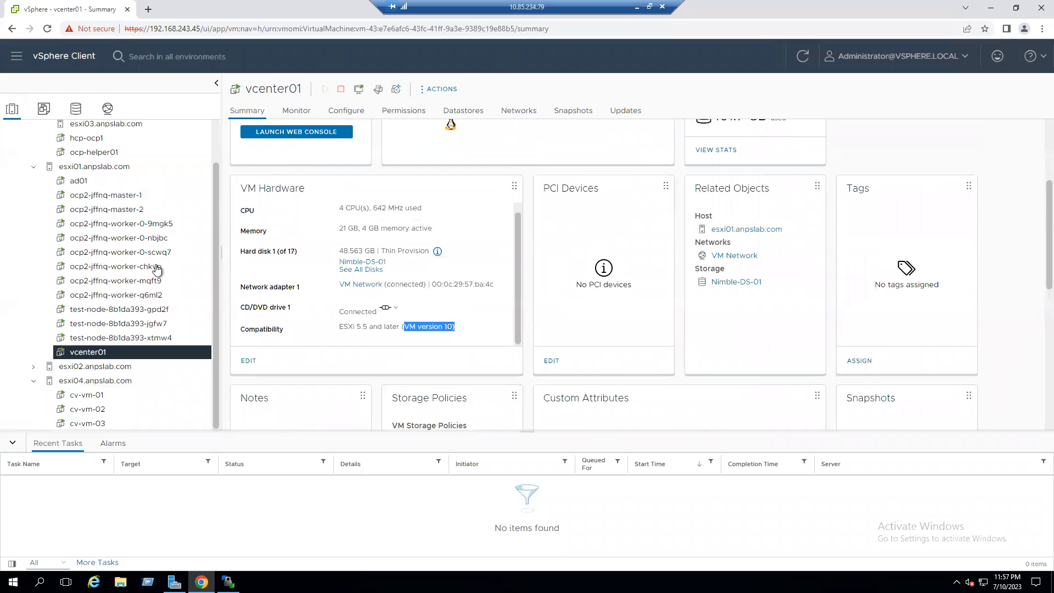
Check which VM compatibility upgrade options are available for the hcp-ocp1 virtual machine.
scroll(95, 198, "up", 2)
right_click(96, 187)
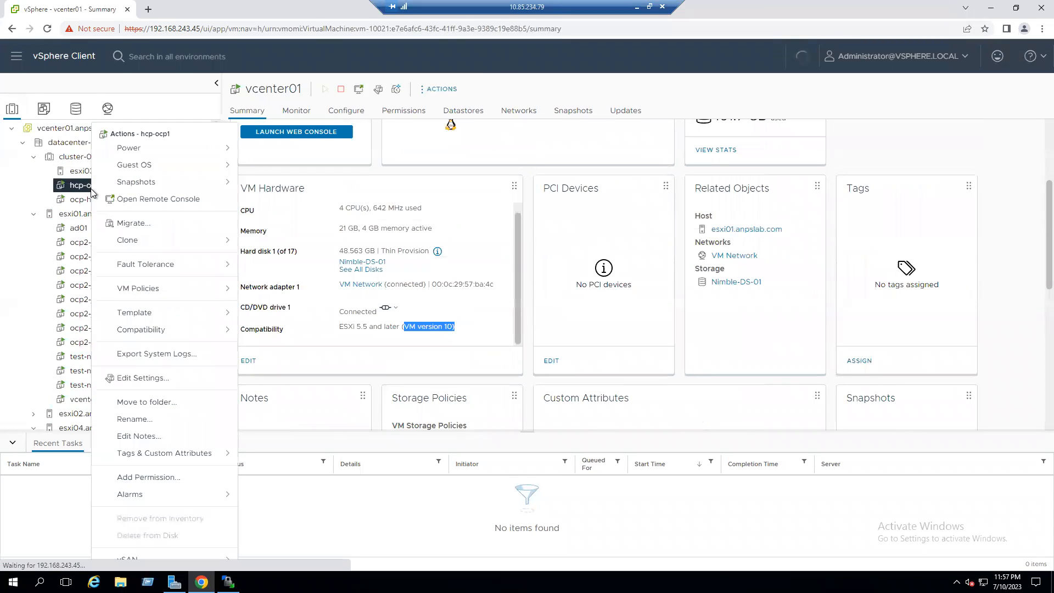
left_click(160, 336)
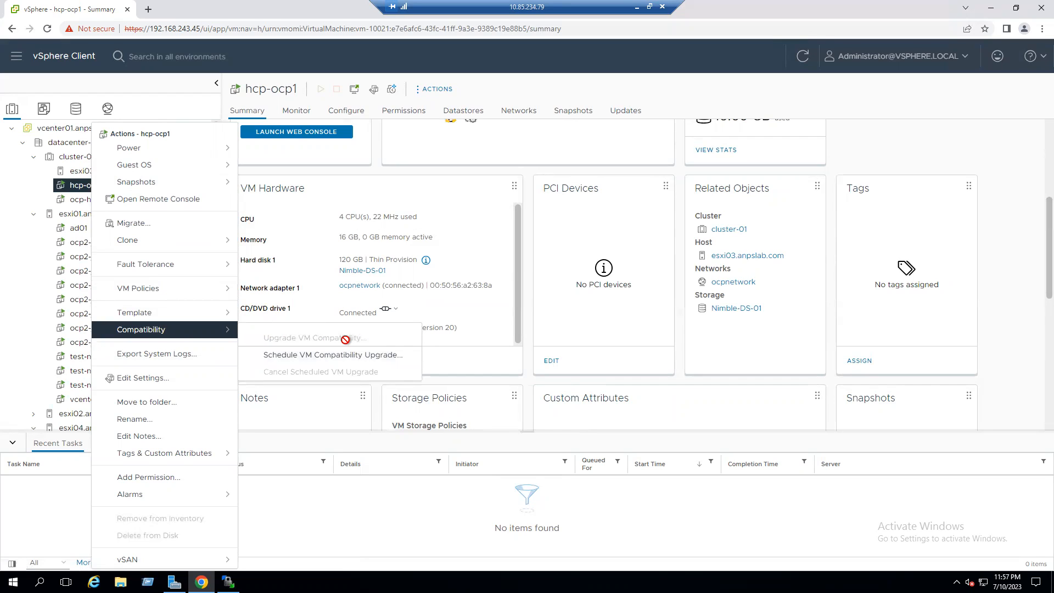
left_click(1007, 357)
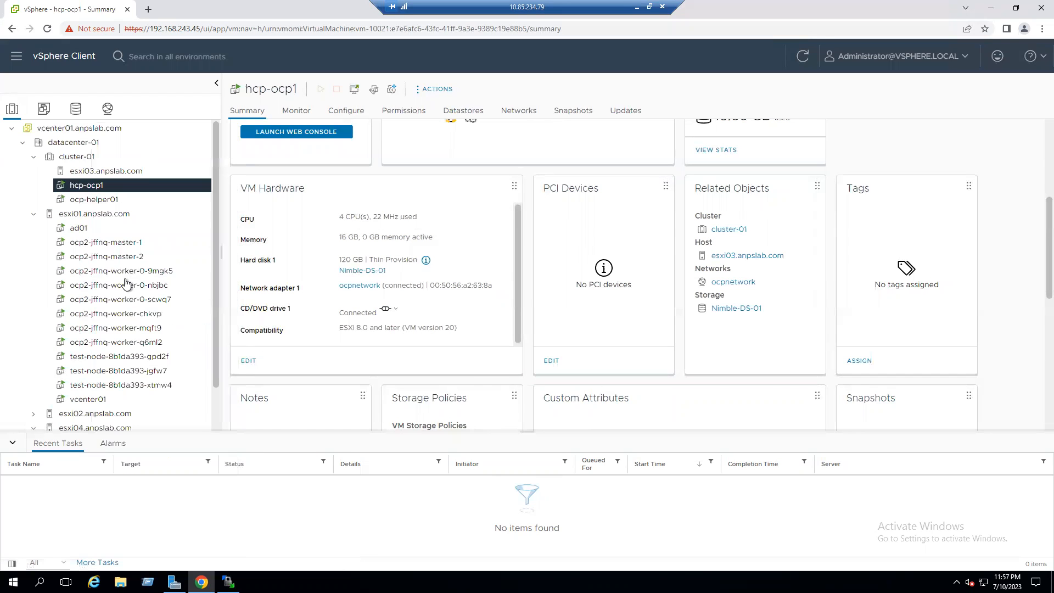
Start creating a new virtual machine on host esxi01.anpslab.com, named test01 and located in datacenter-01.
left_click(93, 217)
right_click(93, 215)
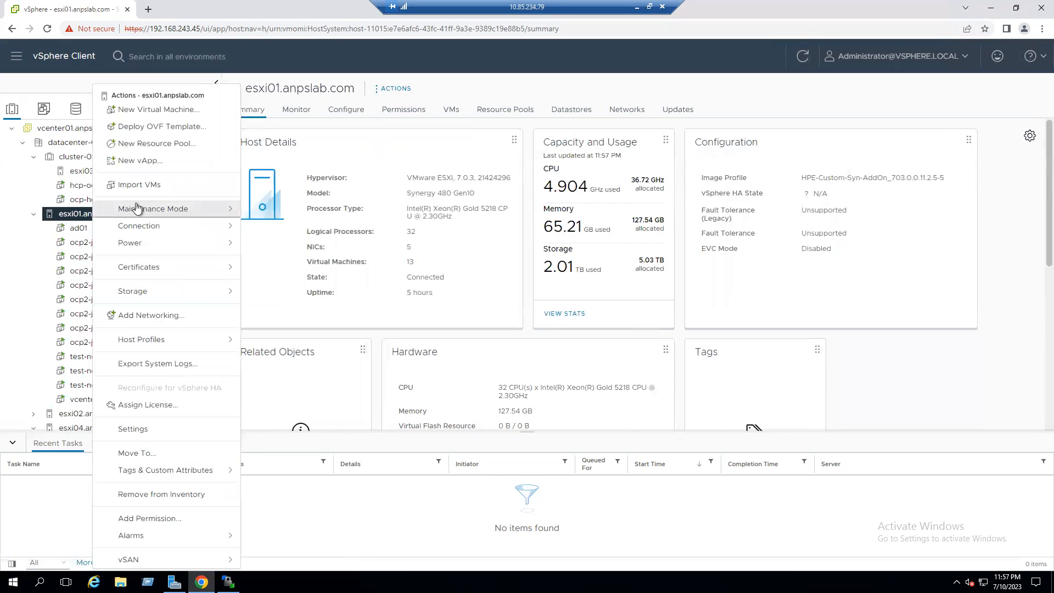
left_click(151, 113)
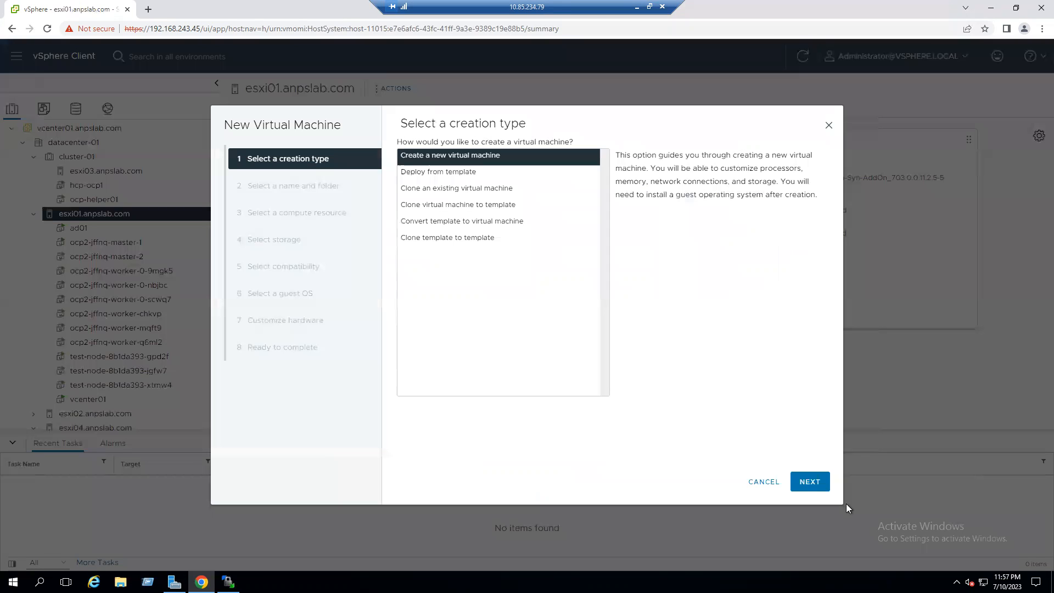
left_click(810, 482)
left_click_drag(582, 171, 460, 189)
type("test")
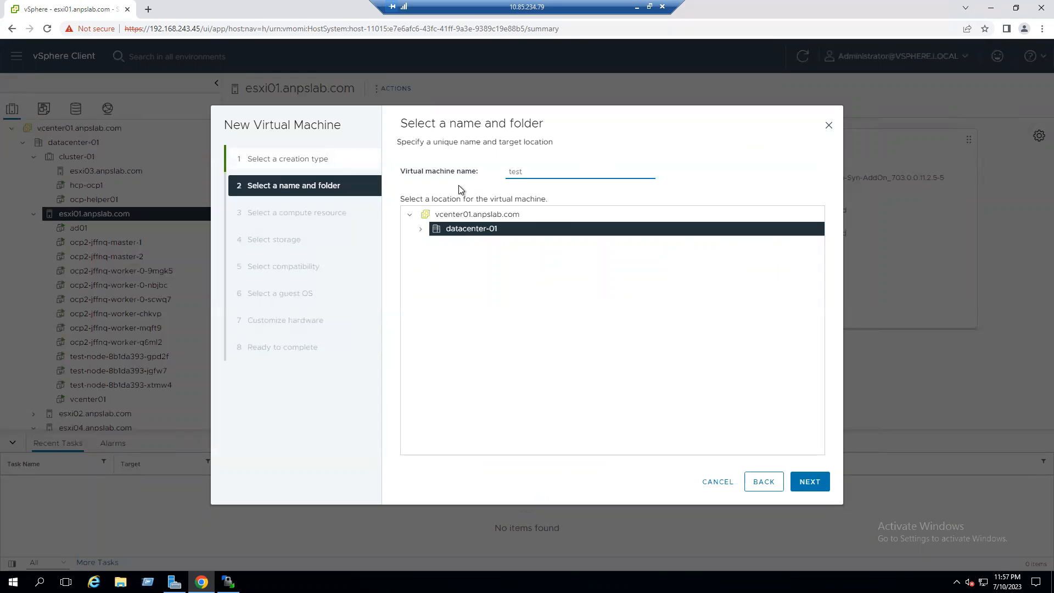
type("01")
left_click(812, 483)
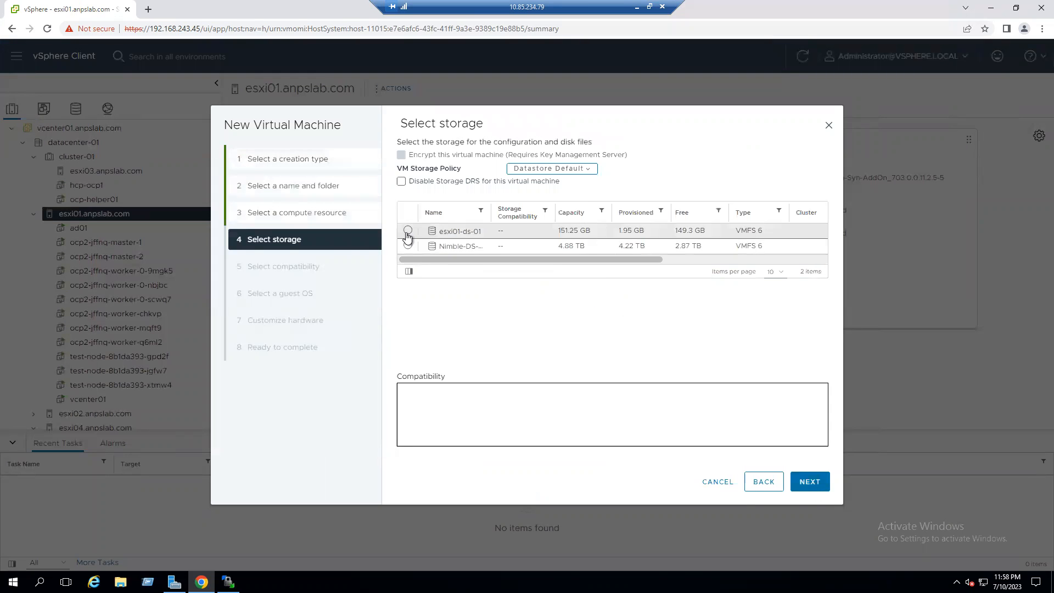
Store the new virtual machine on Nimble-DS-01, accept the default compatibility, guest OS and hardware settings, and finish creating it.
left_click(408, 247)
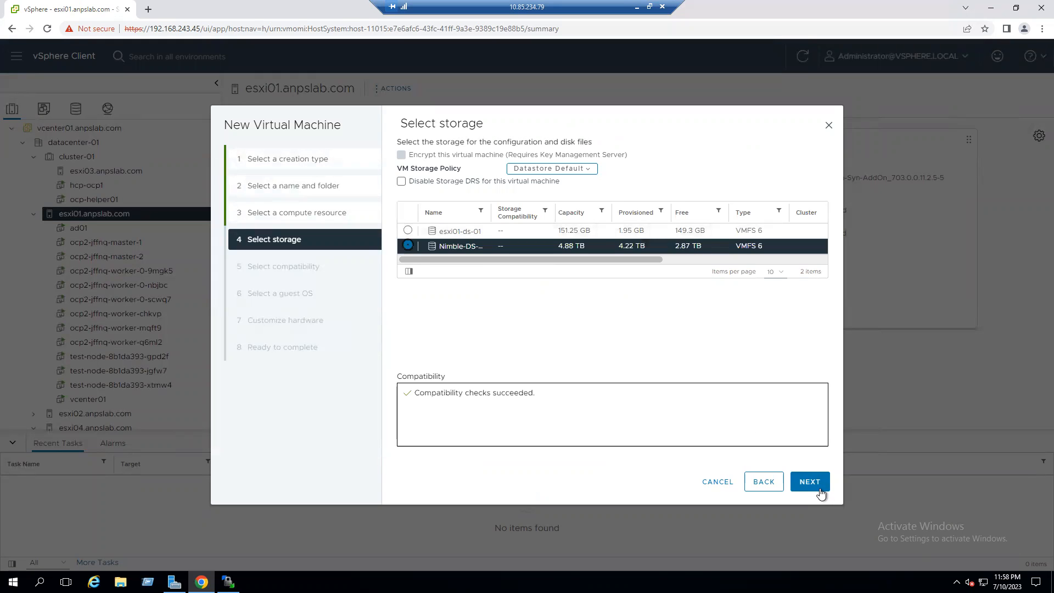
left_click(820, 491)
left_click(820, 490)
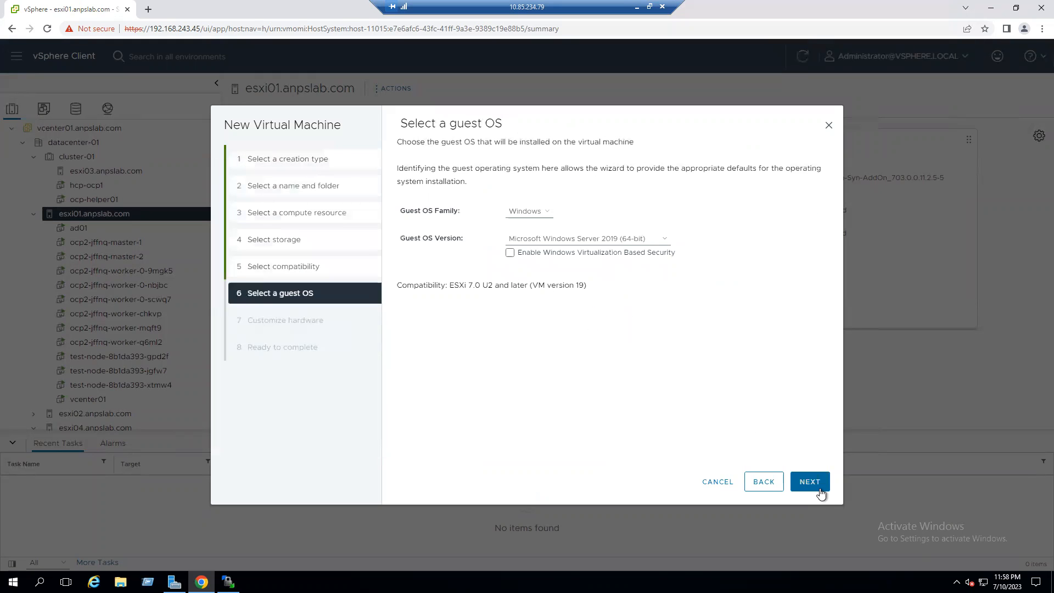
left_click(821, 490)
left_click(821, 490)
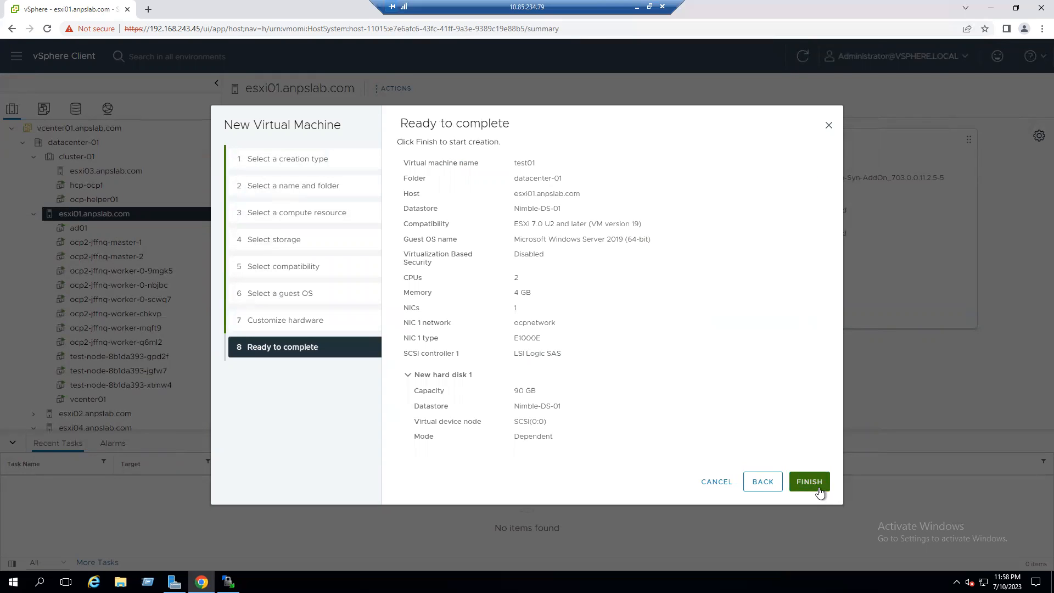
left_click(809, 482)
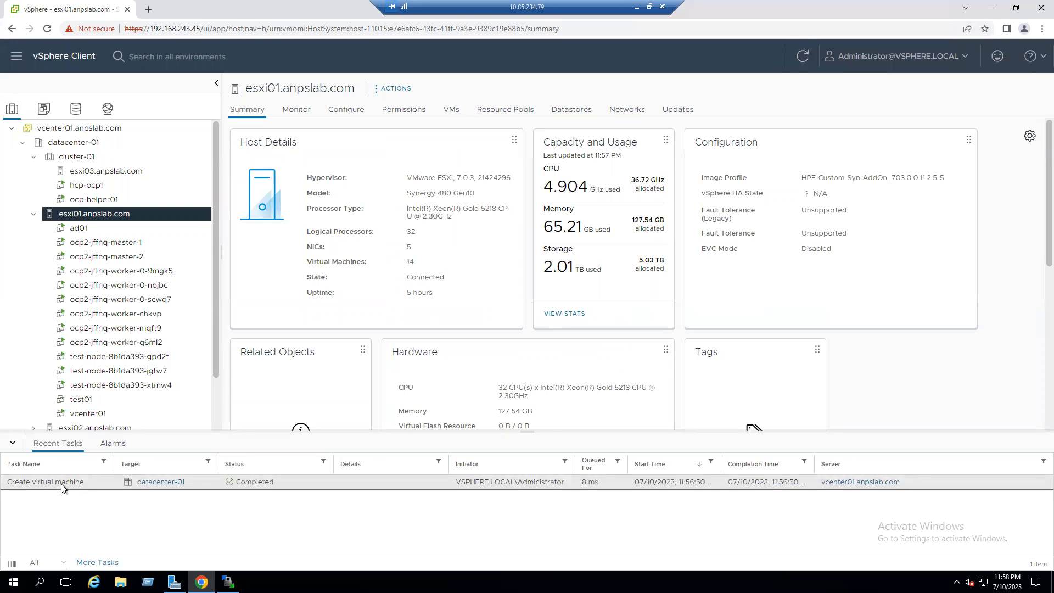
Check the hardware compatibility version of the newly created test01 virtual machine.
left_click(82, 400)
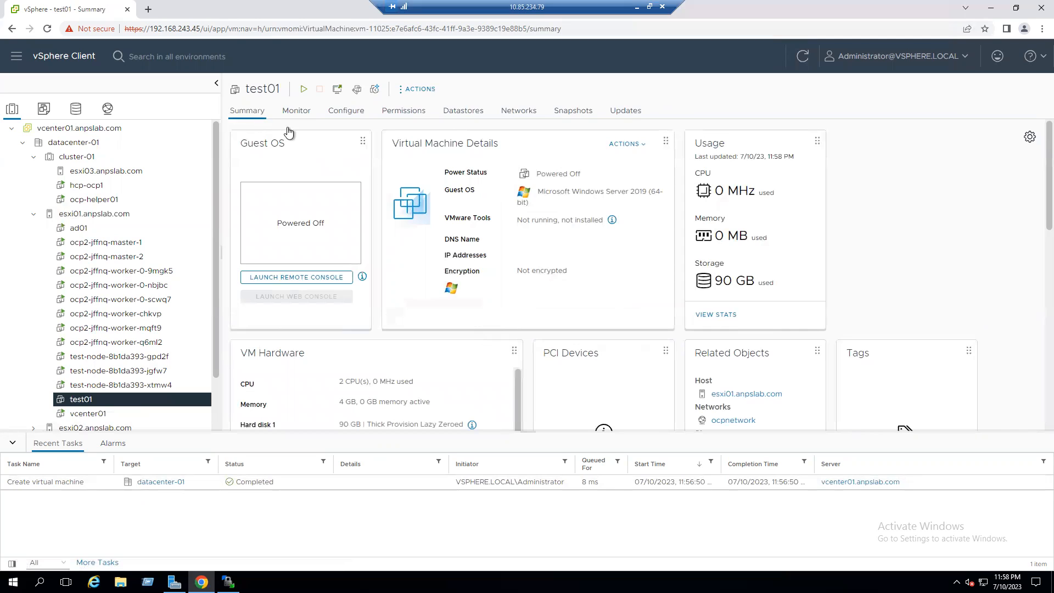
scroll(417, 301, "down", 2)
left_click_drag(441, 386, 458, 381)
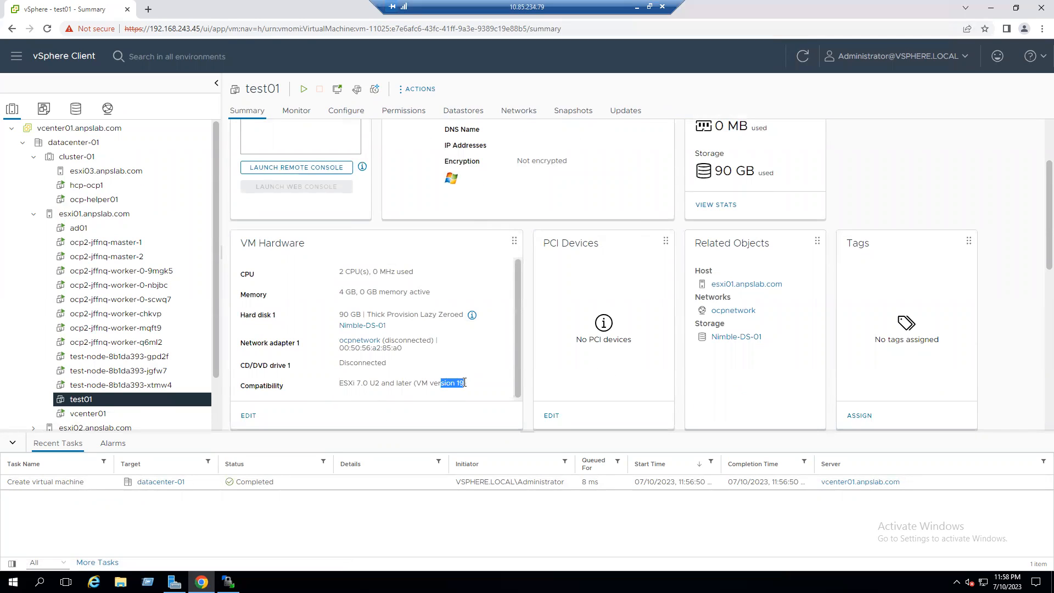
scroll(427, 324, "up", 2)
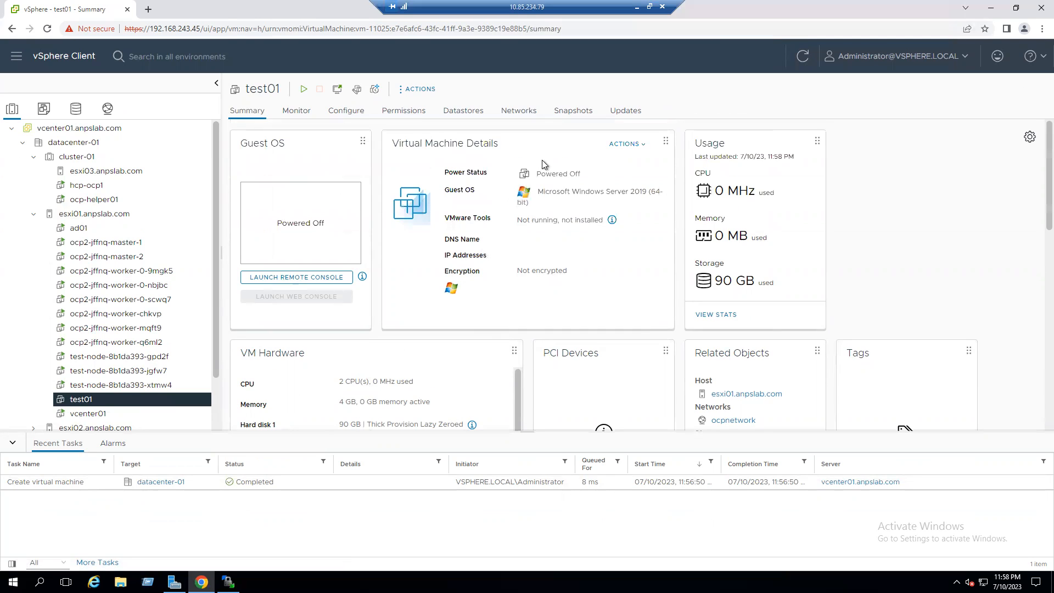
Check the ESXi hypervisor version in the host details of esxi01.anpslab.com.
left_click(113, 219)
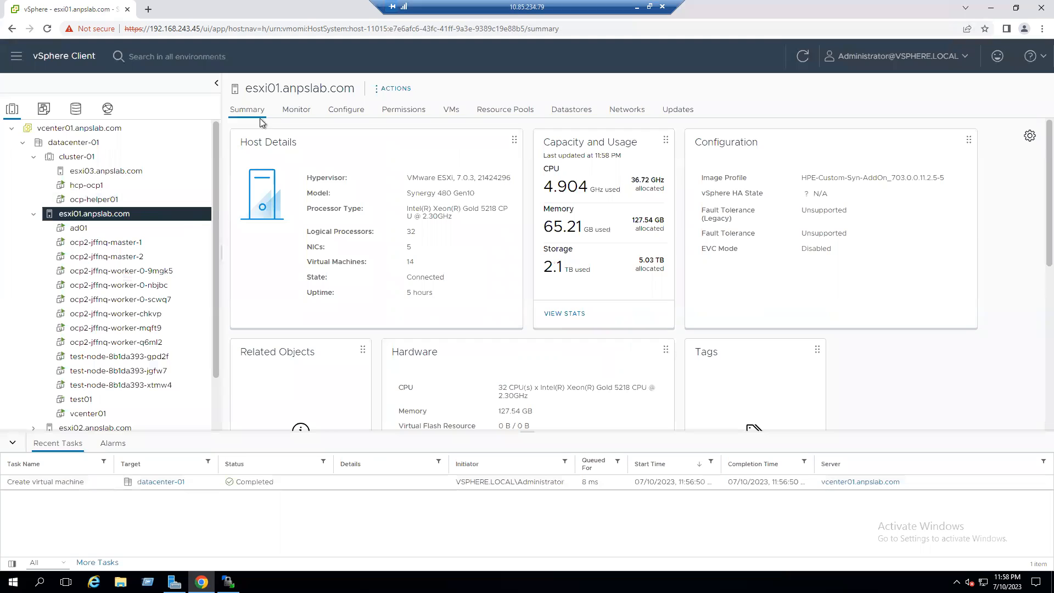
left_click_drag(268, 88, 290, 89)
left_click_drag(457, 177, 477, 177)
Return to test01 and review its VM version in the hardware details before migration.
scroll(88, 414, "down", 1)
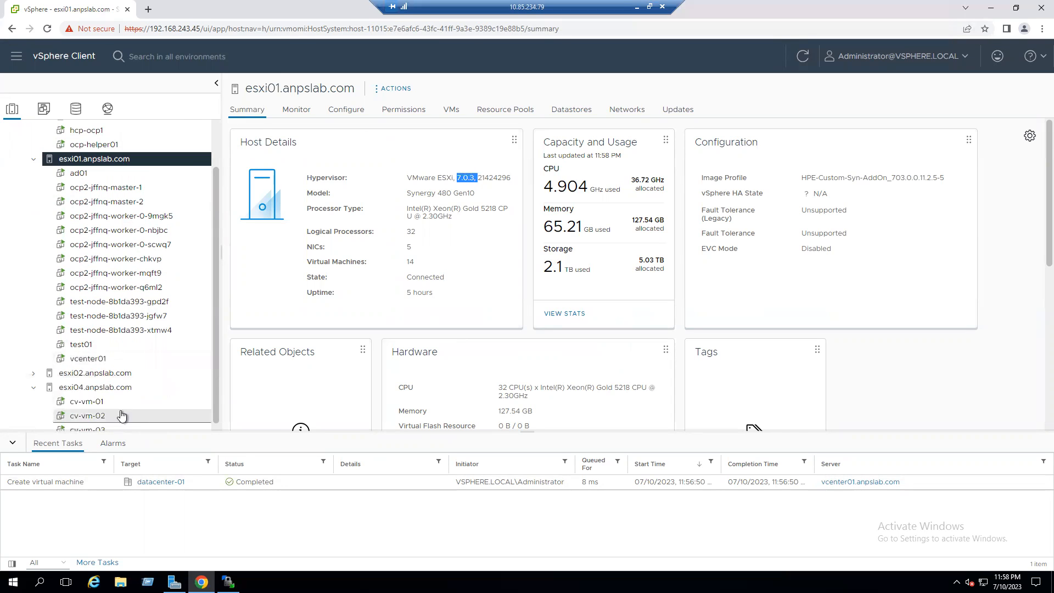
left_click(82, 344)
scroll(331, 321, "down", 2)
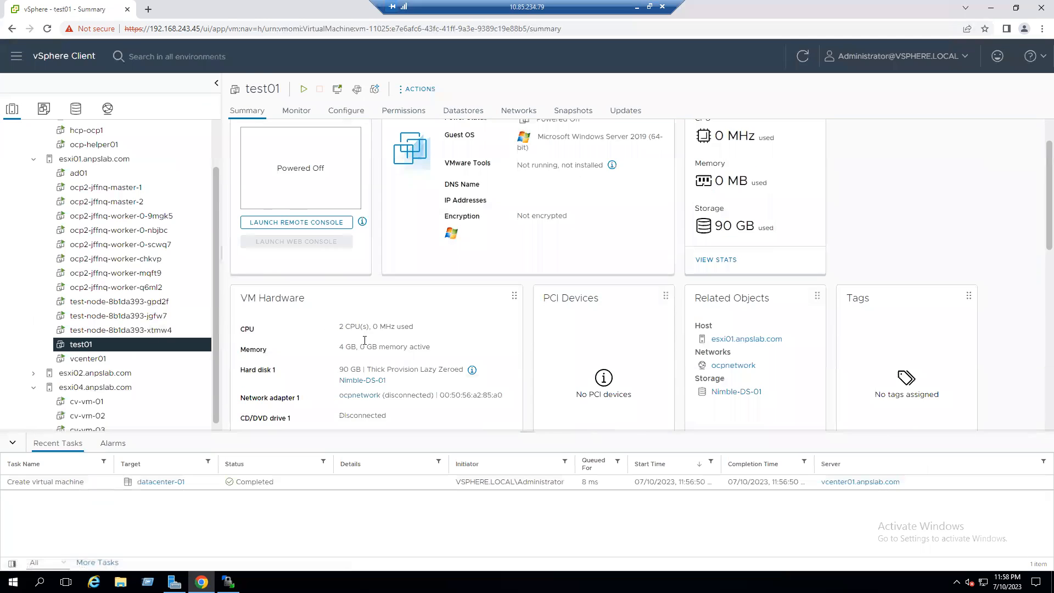
scroll(429, 412, "down", 2)
left_click_drag(446, 326, 470, 325)
Migrate test01 to host esxi03.anpslab.com by changing the compute resource only, keeping ocpnetwork as the destination network.
right_click(85, 343)
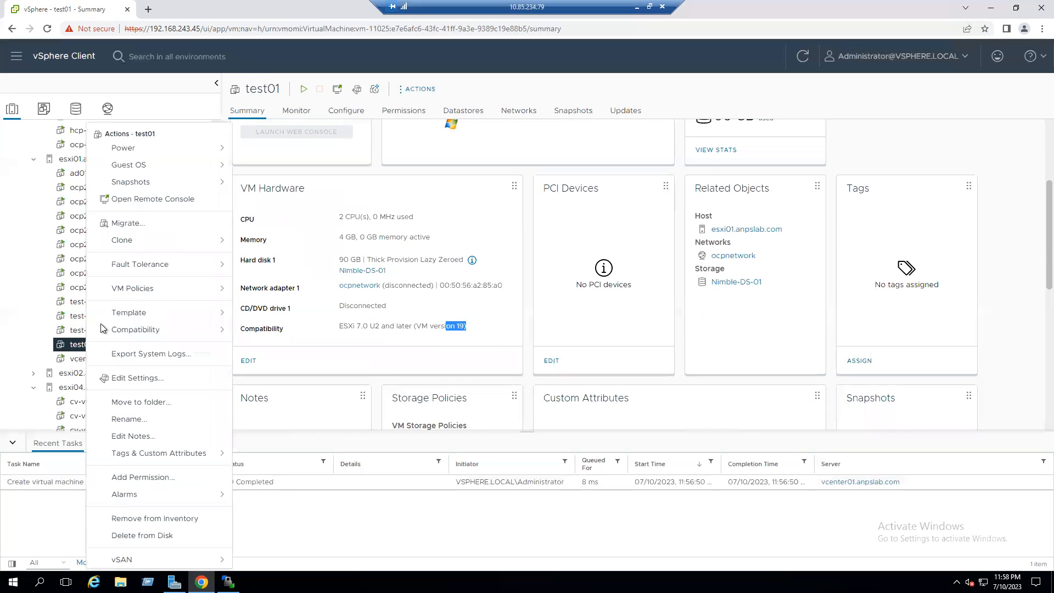
left_click(134, 223)
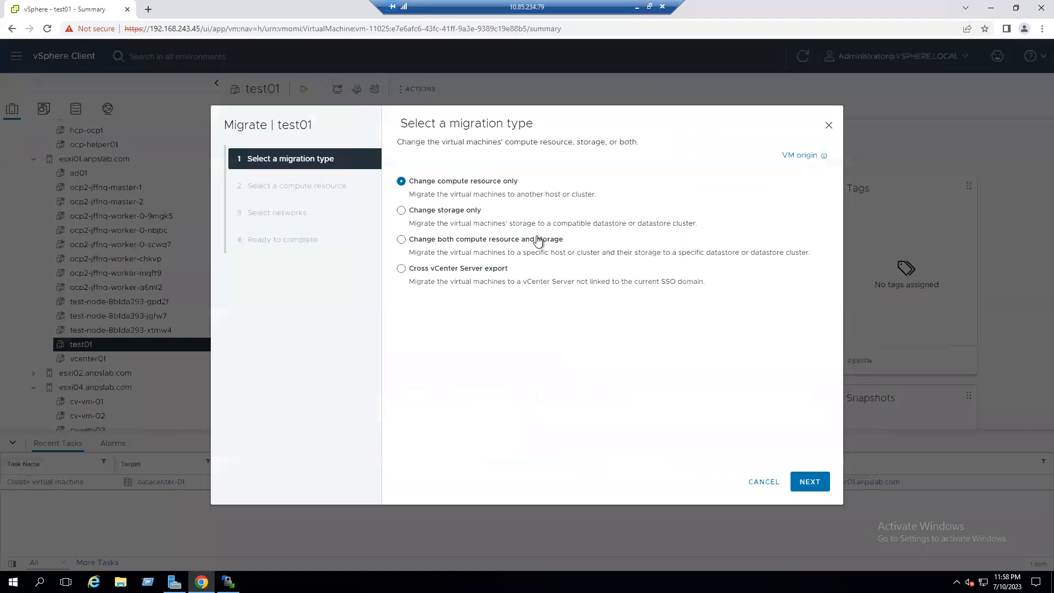
left_click(818, 484)
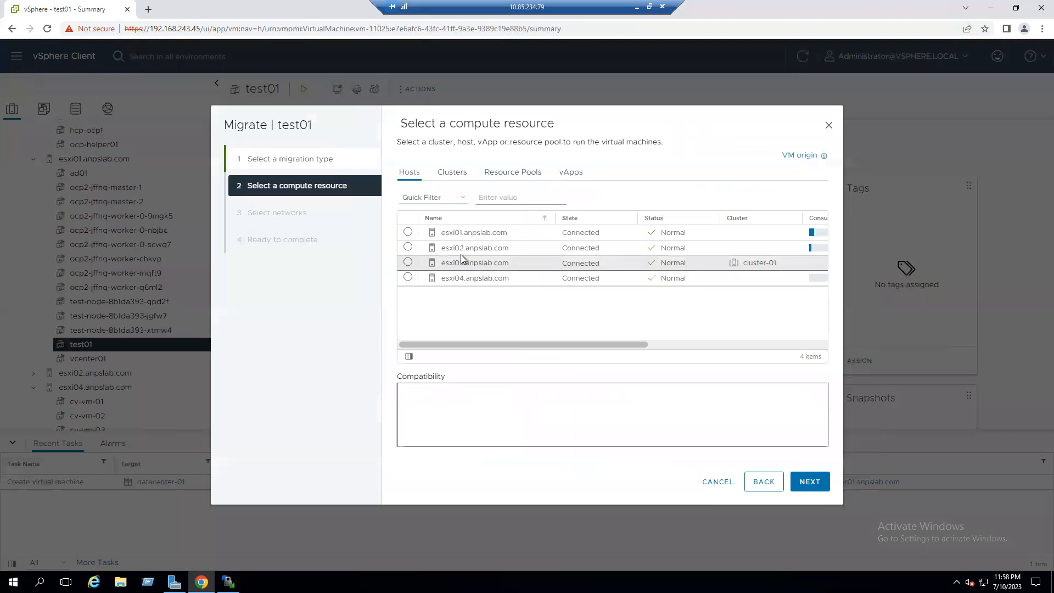
left_click(408, 263)
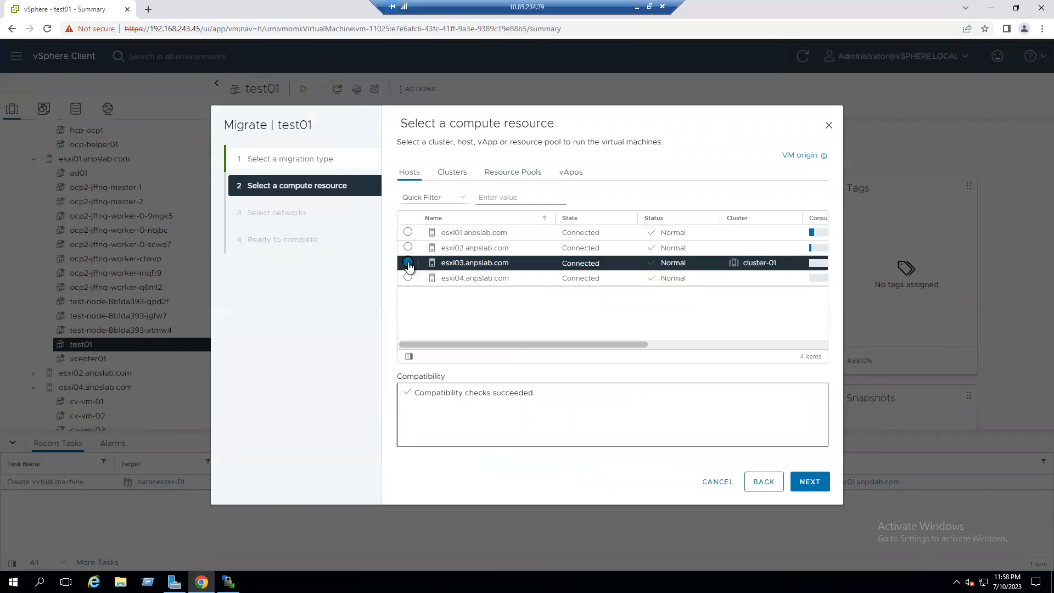
left_click(818, 493)
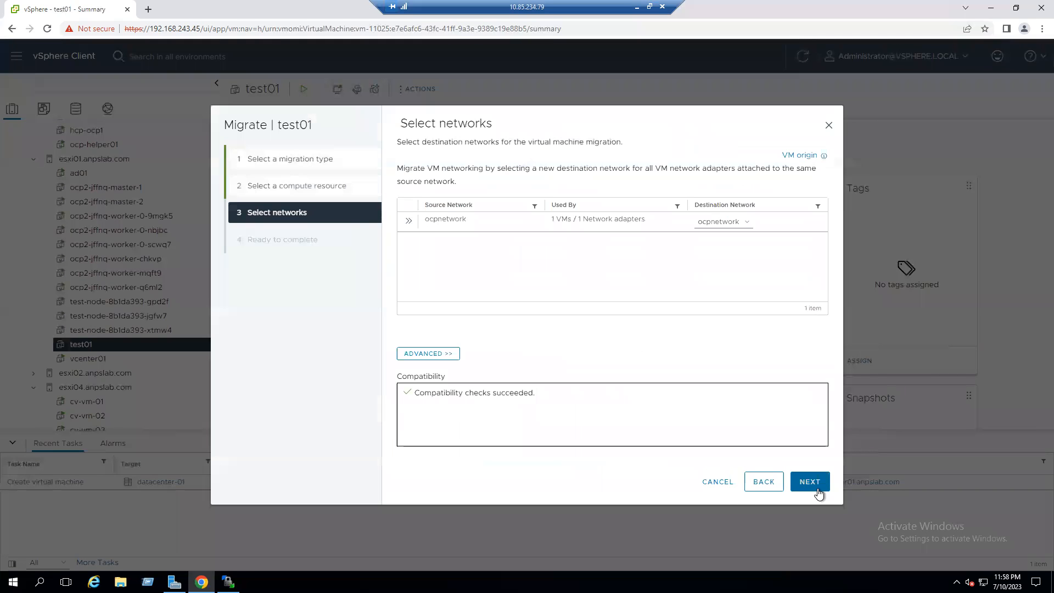
left_click(818, 493)
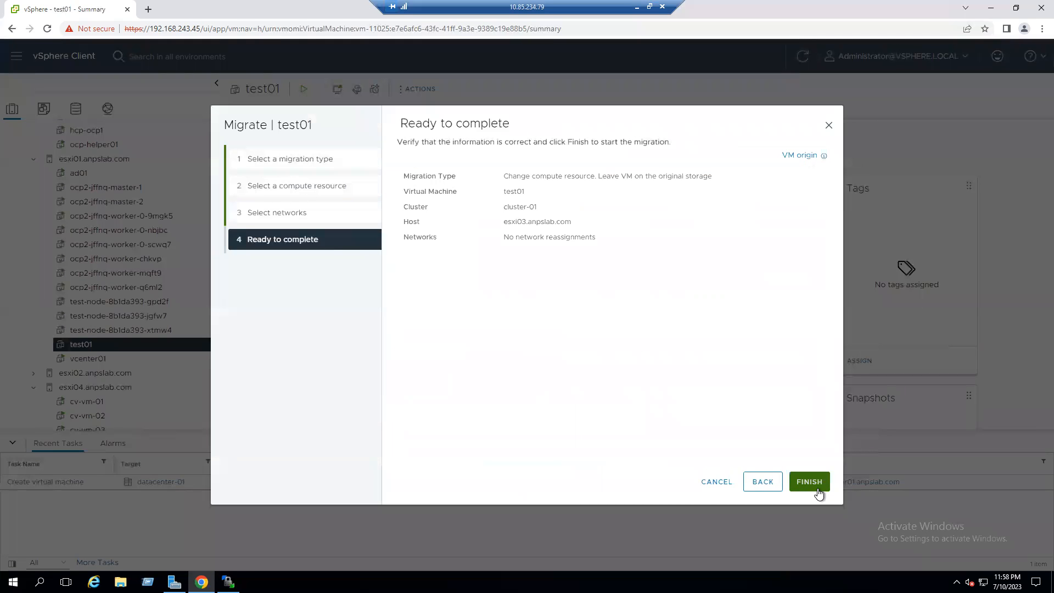
left_click(818, 493)
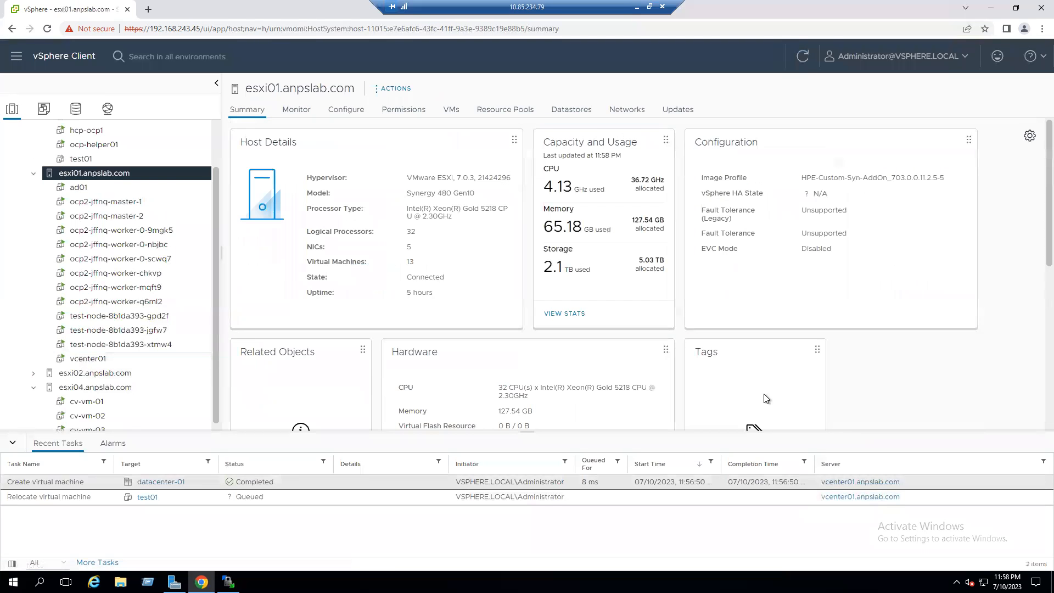
Check the hardware compatibility version of test01 on its new host in cluster-01.
scroll(164, 318, "up", 2)
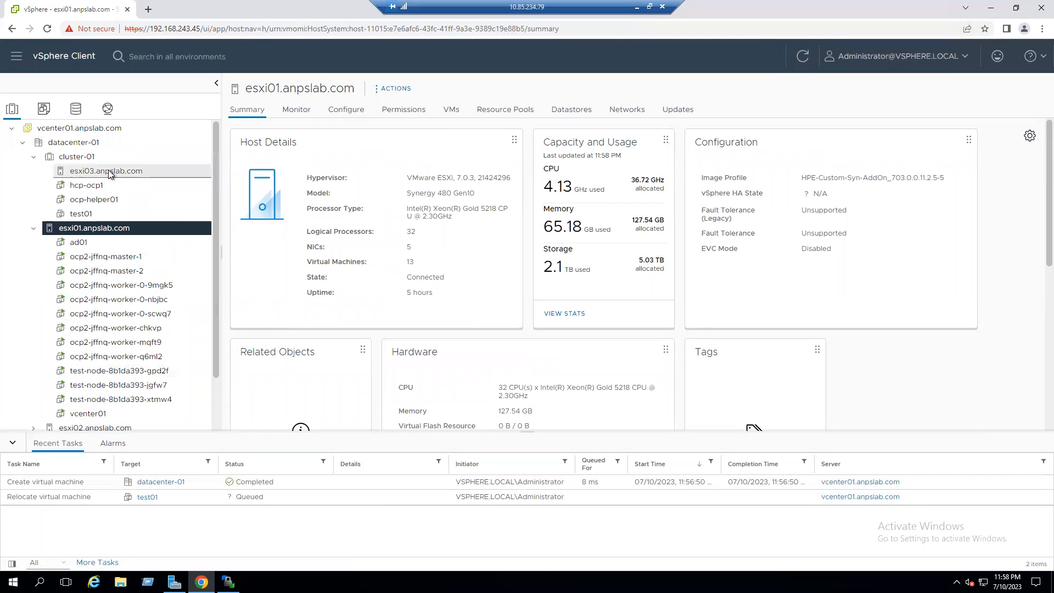
left_click(100, 171)
left_click(88, 215)
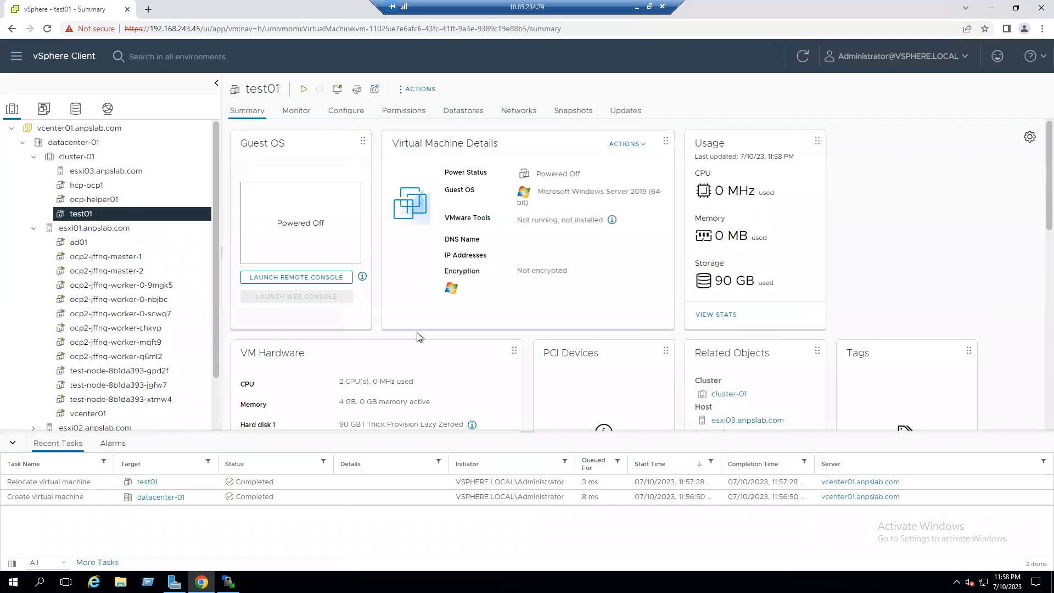
scroll(456, 352, "down", 2)
left_click_drag(440, 381, 463, 380)
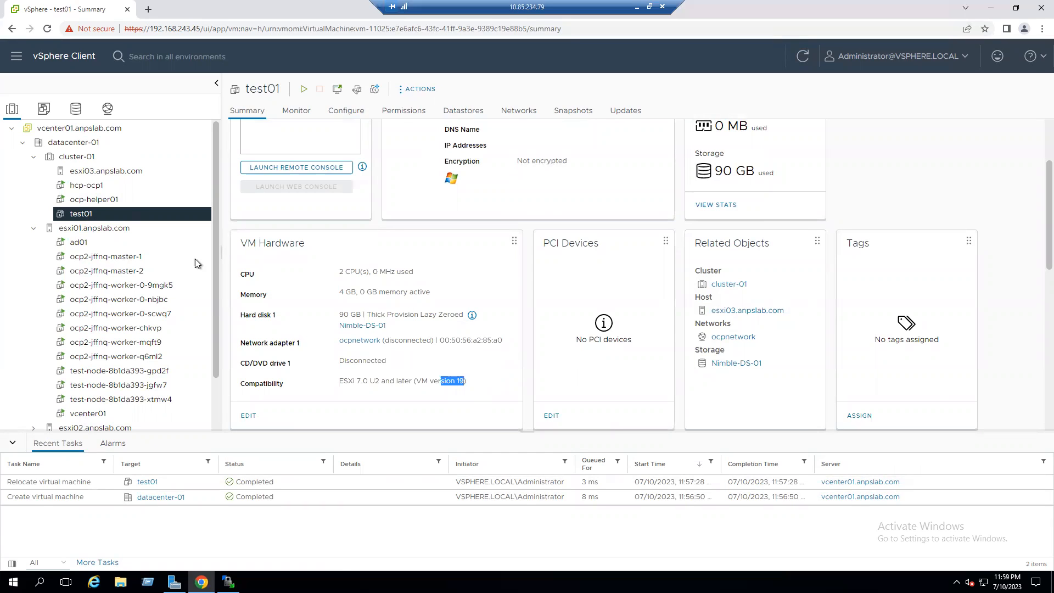
Upgrade the VM compatibility of test01 to ESXi 8.0 and later, accepting the irreversible change.
right_click(77, 217)
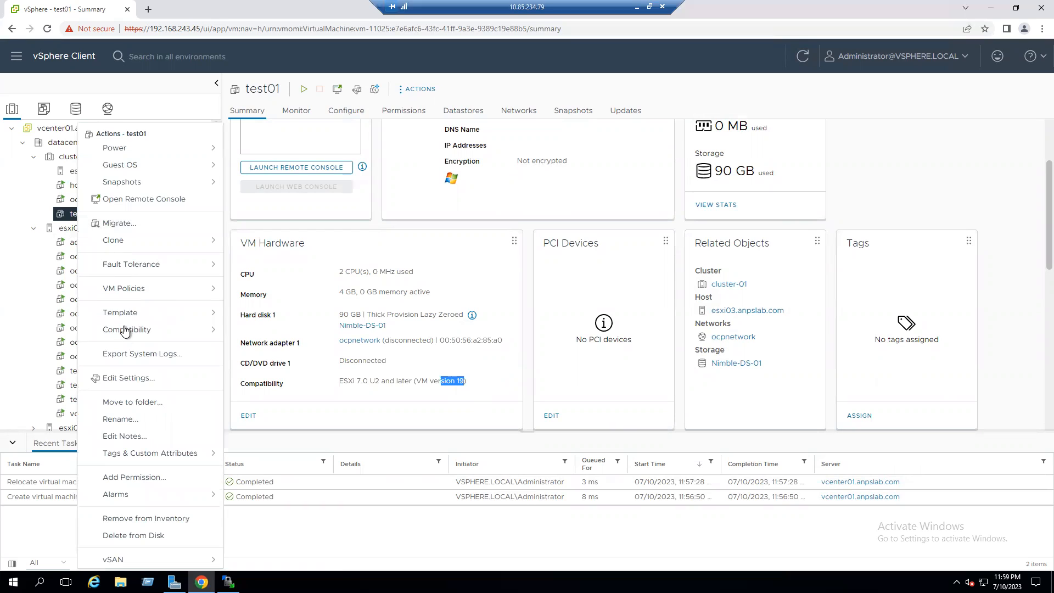
mouse_move(128, 336)
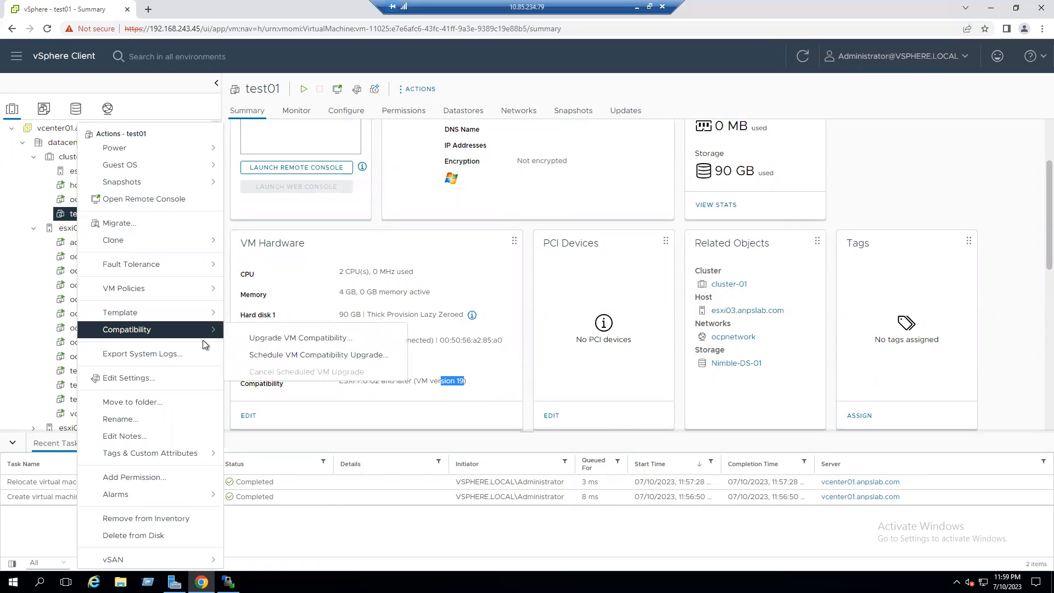
left_click(301, 340)
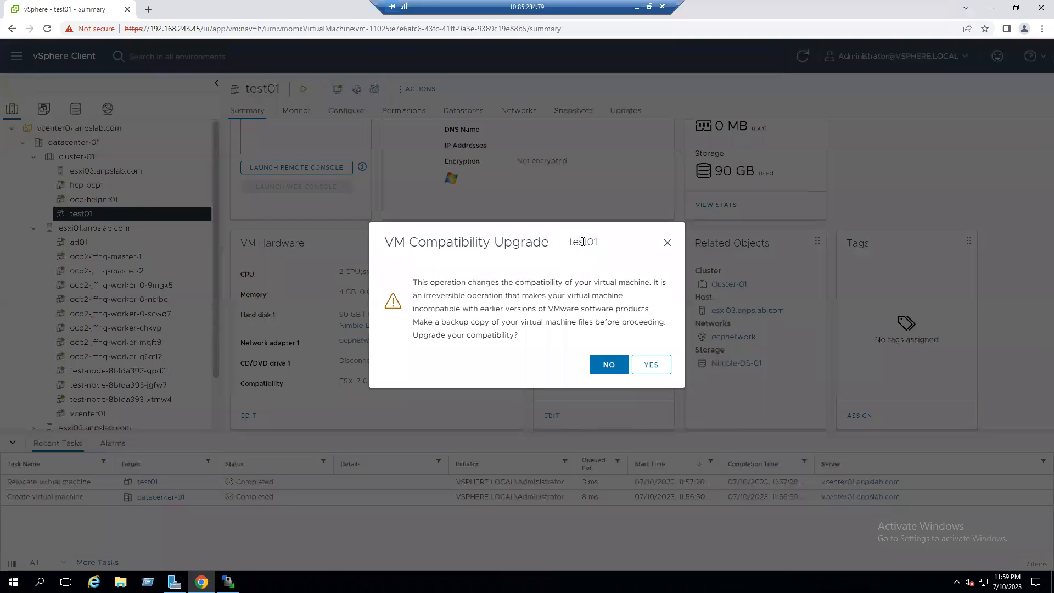
left_click(661, 364)
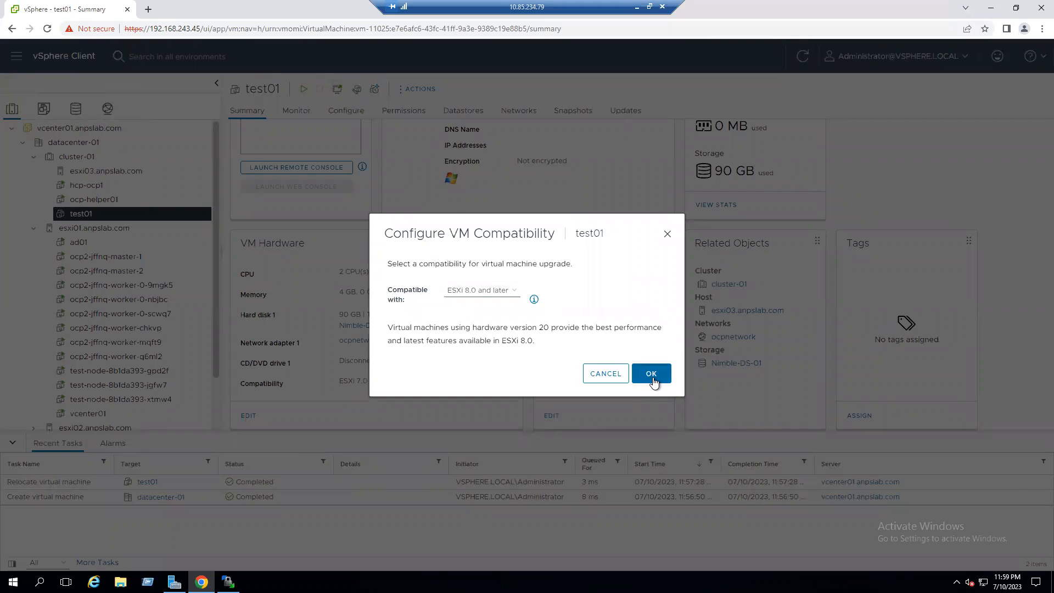
left_click(653, 374)
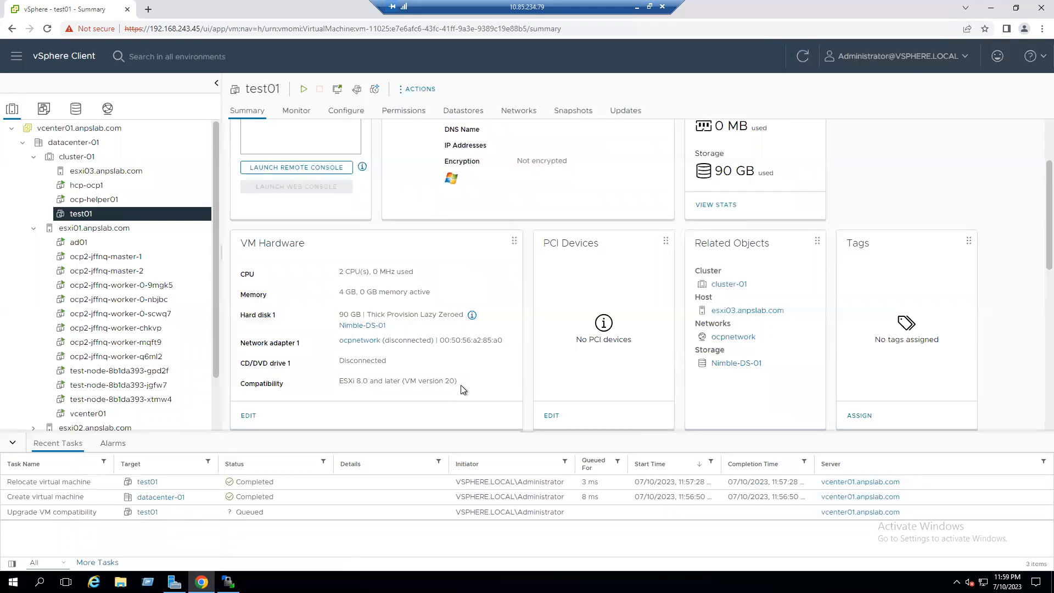
Check the VM version of test01 after the upgrade and review which compatibility options it still offers.
left_click_drag(446, 383, 467, 386)
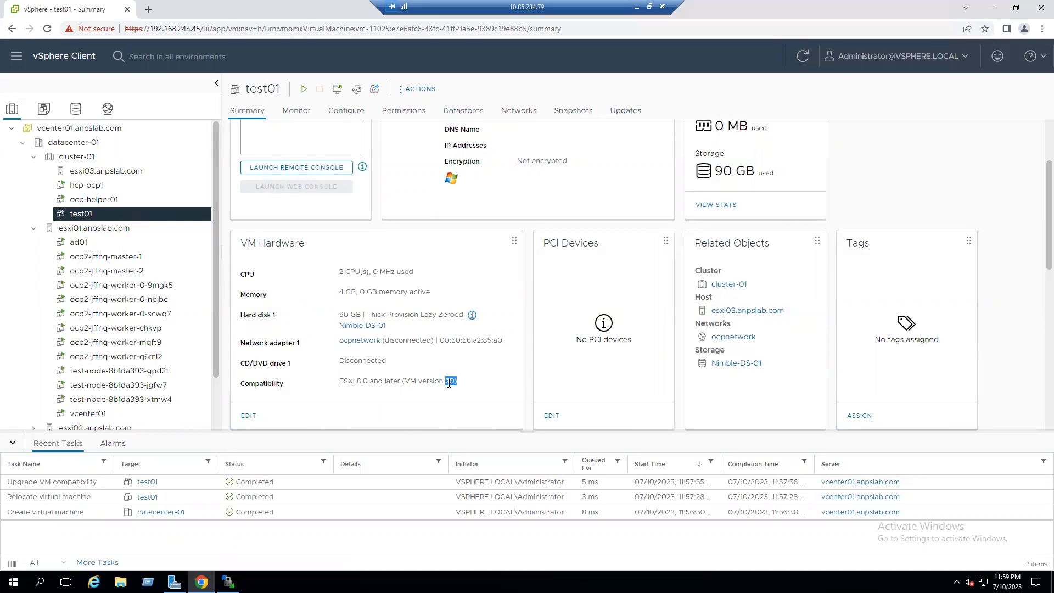
right_click(73, 214)
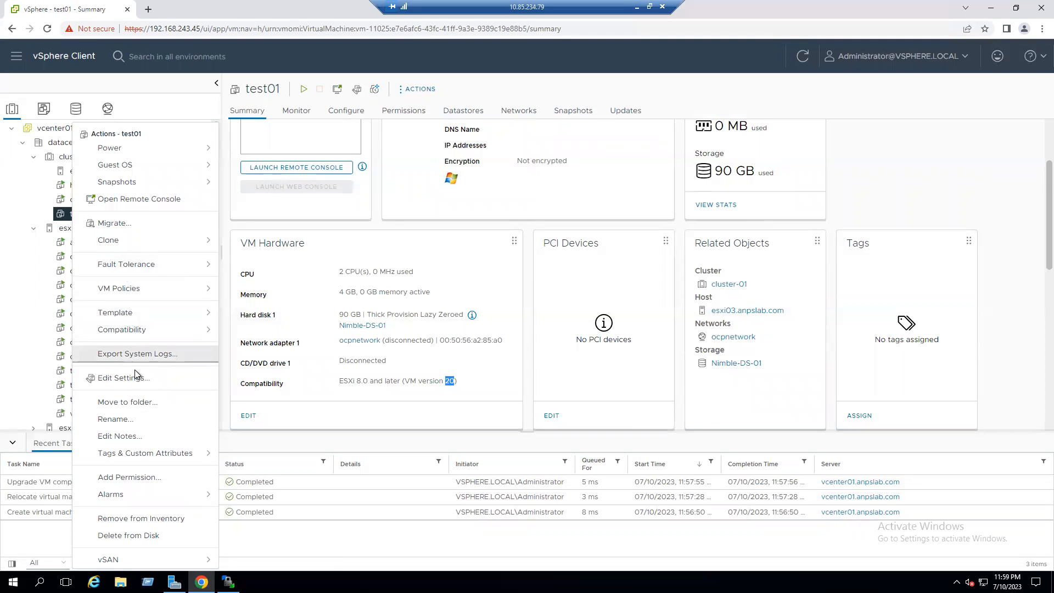
mouse_move(200, 332)
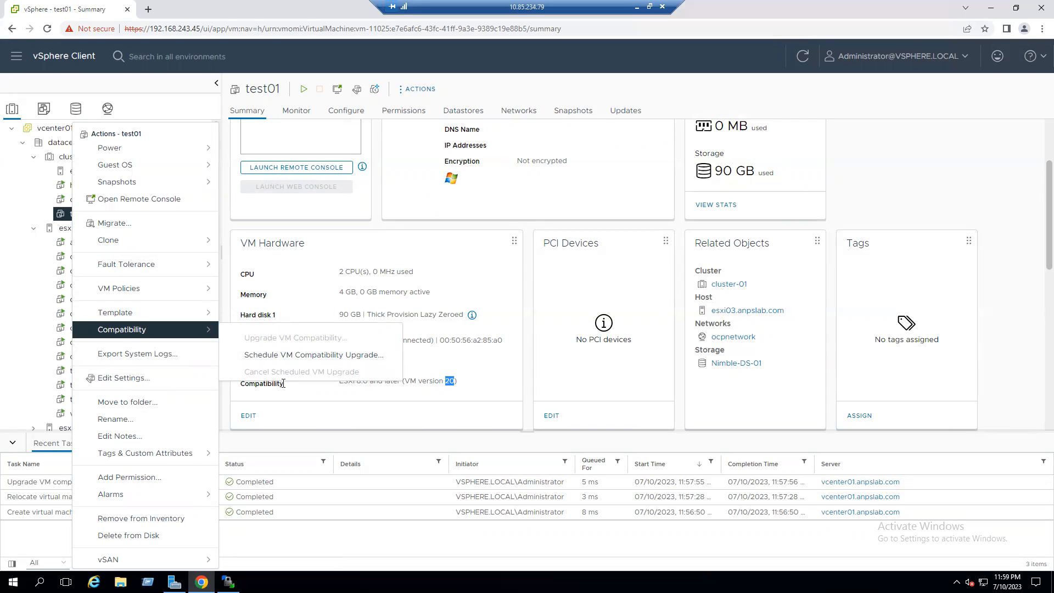
left_click(1034, 305)
scroll(426, 283, "up", 2)
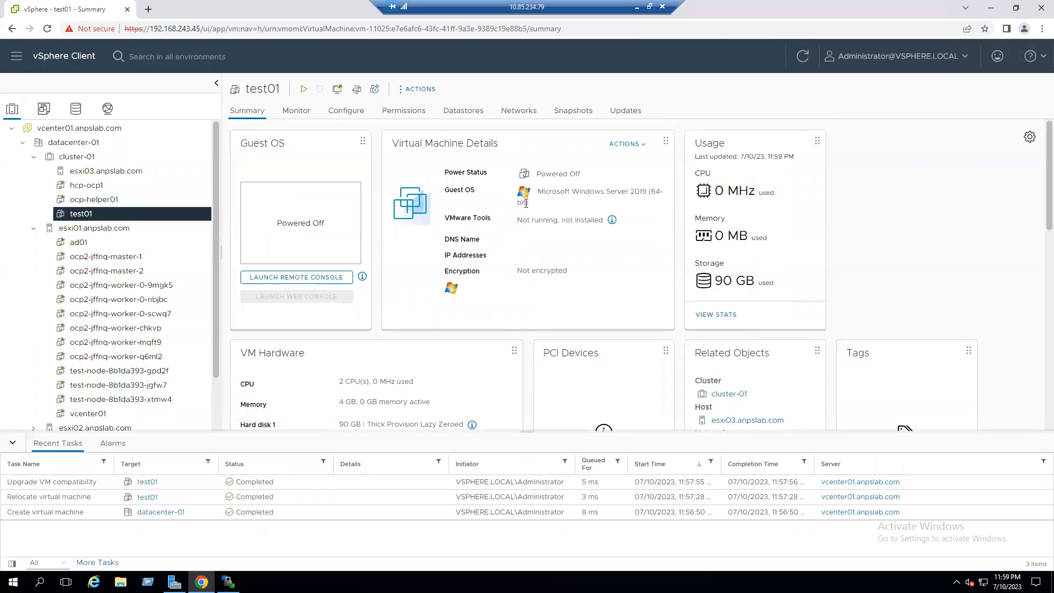
Check whether test01 can migrate back to esxi01.anpslab.com, cancel the migration, and review the VM version in its hardware details.
right_click(84, 218)
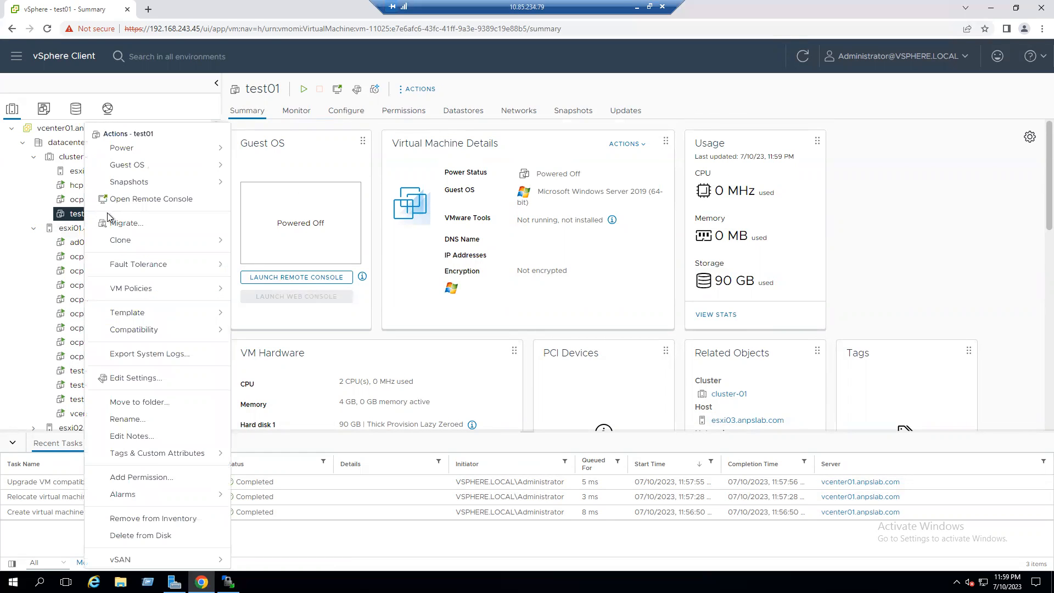
left_click(121, 225)
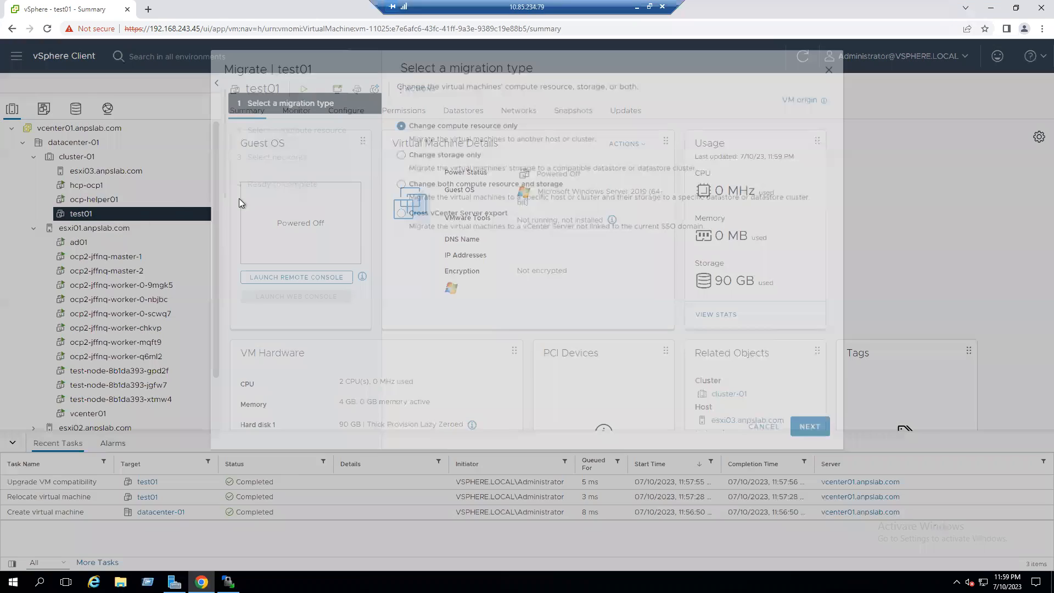
left_click(817, 485)
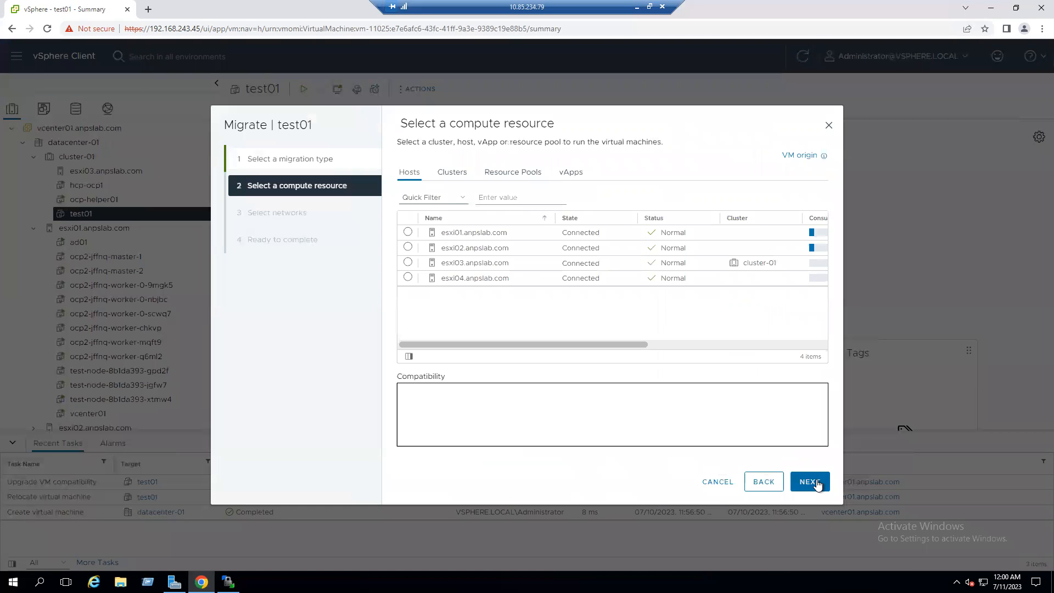
left_click(408, 246)
left_click(408, 232)
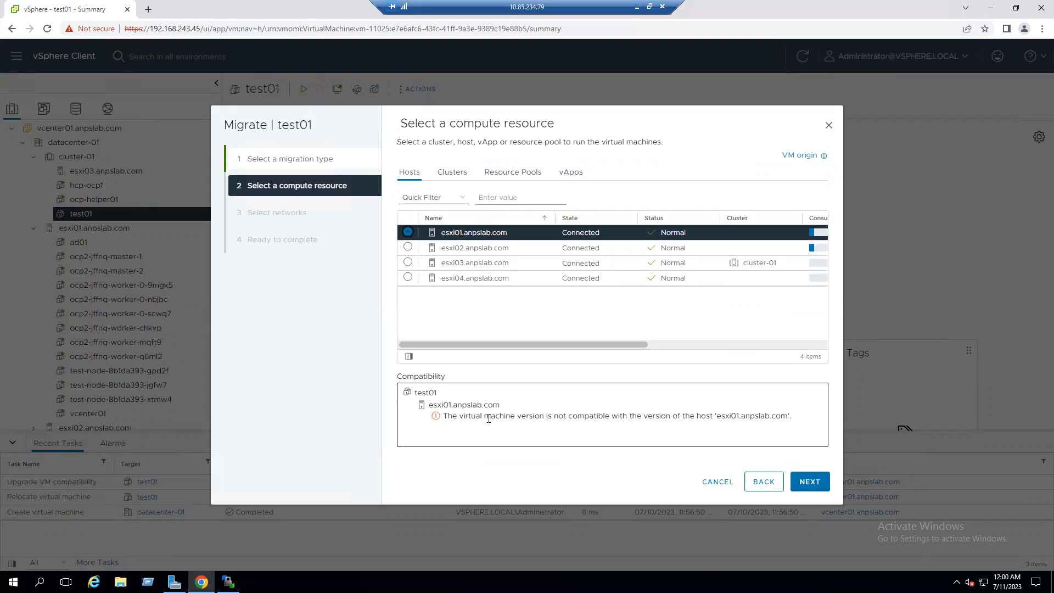
left_click_drag(493, 414, 776, 417)
left_click(707, 428)
left_click(717, 481)
scroll(454, 383, "down", 3)
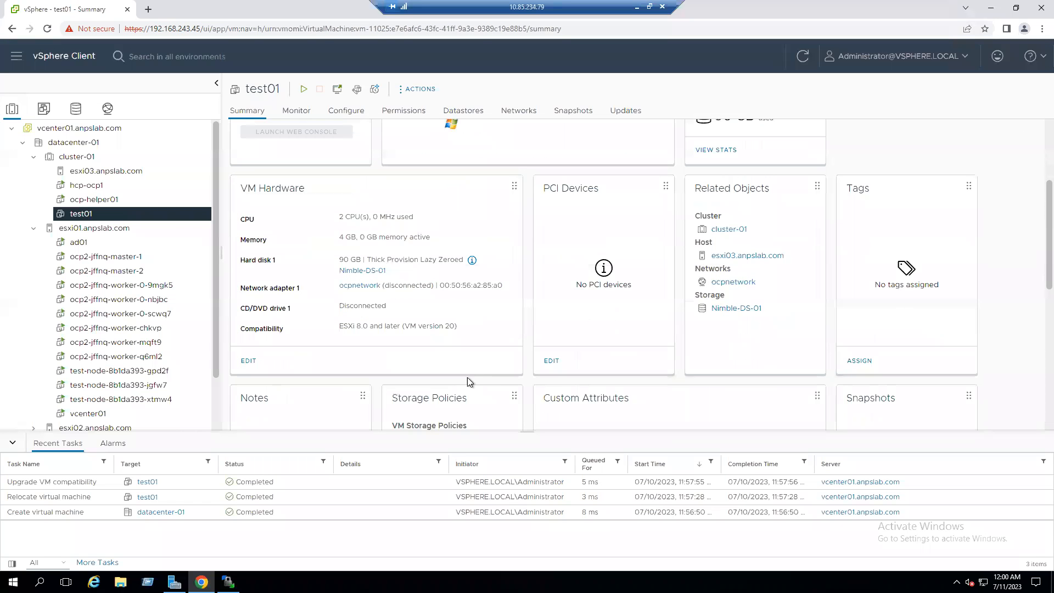
double_click(448, 326)
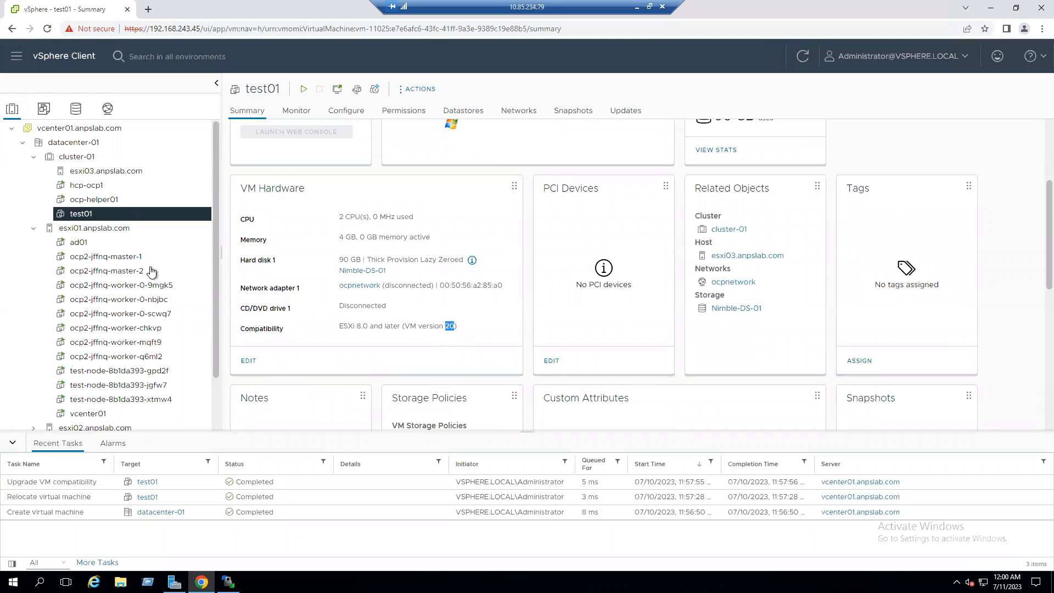
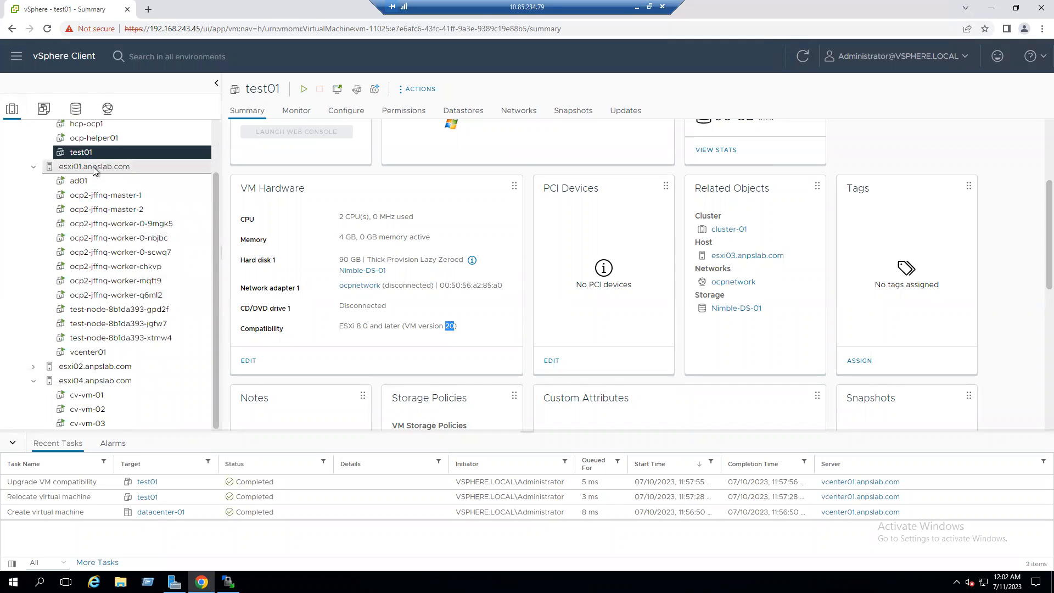
Create a new virtual machine named test02 on host esxi01.anpslab.com in datacenter-01, stored on Nimble-DS-01 with the default compatibility, guest OS and hardware.
right_click(94, 171)
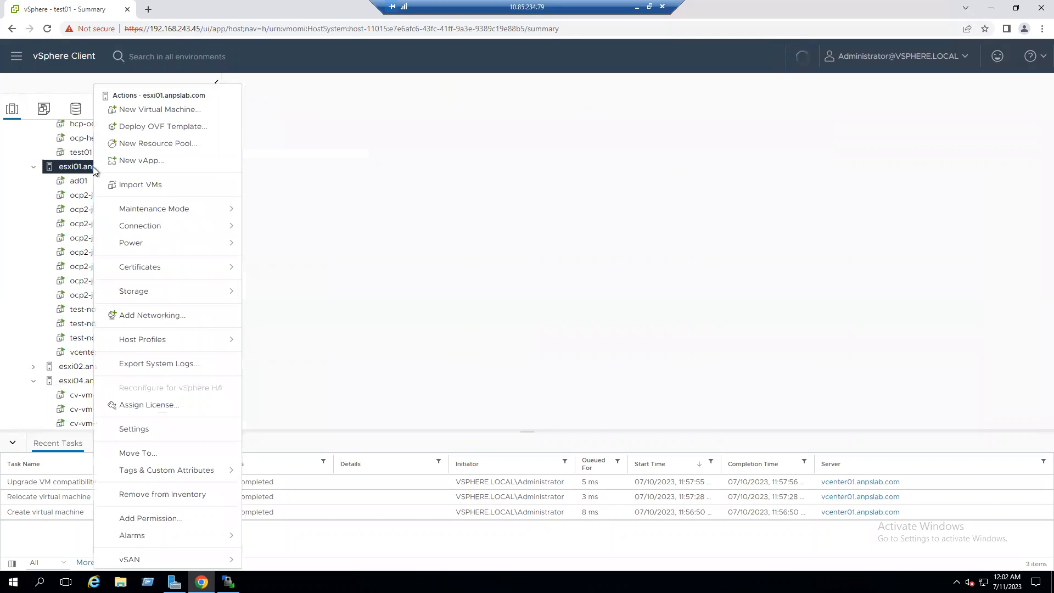
left_click(165, 111)
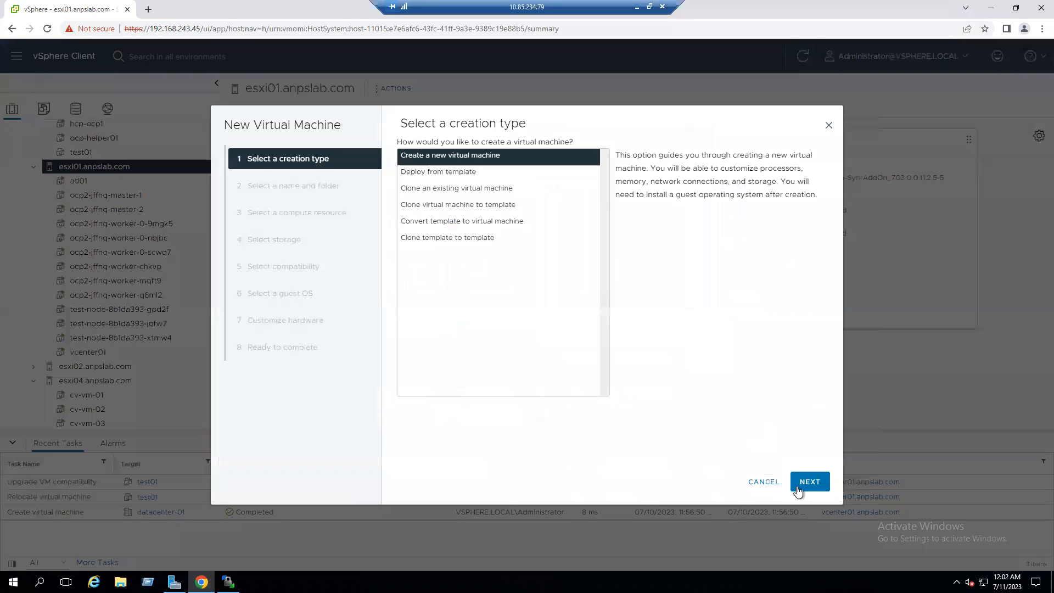
left_click(810, 482)
left_click(552, 175)
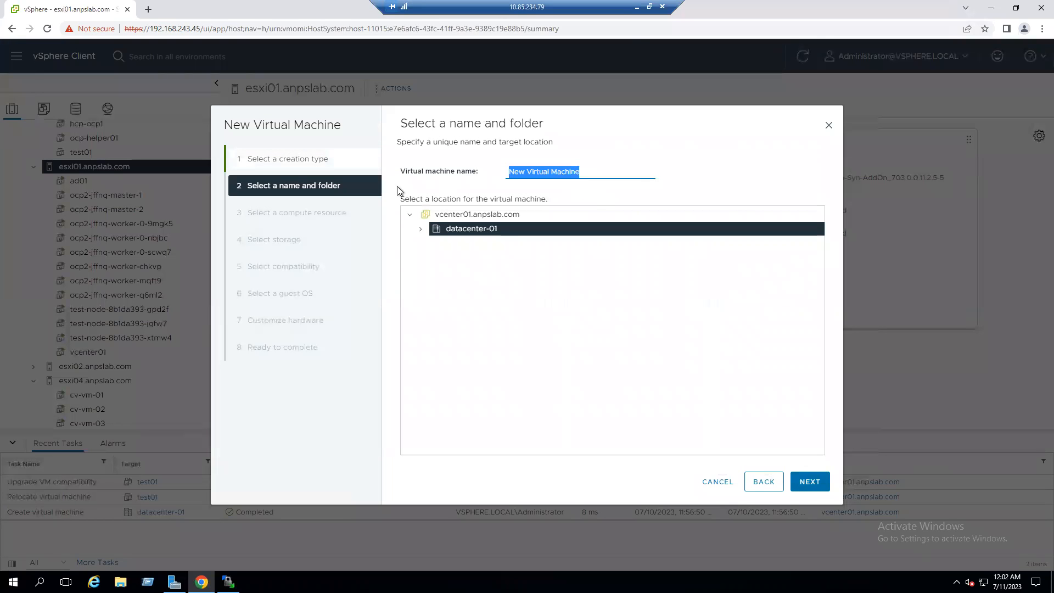
type("test02")
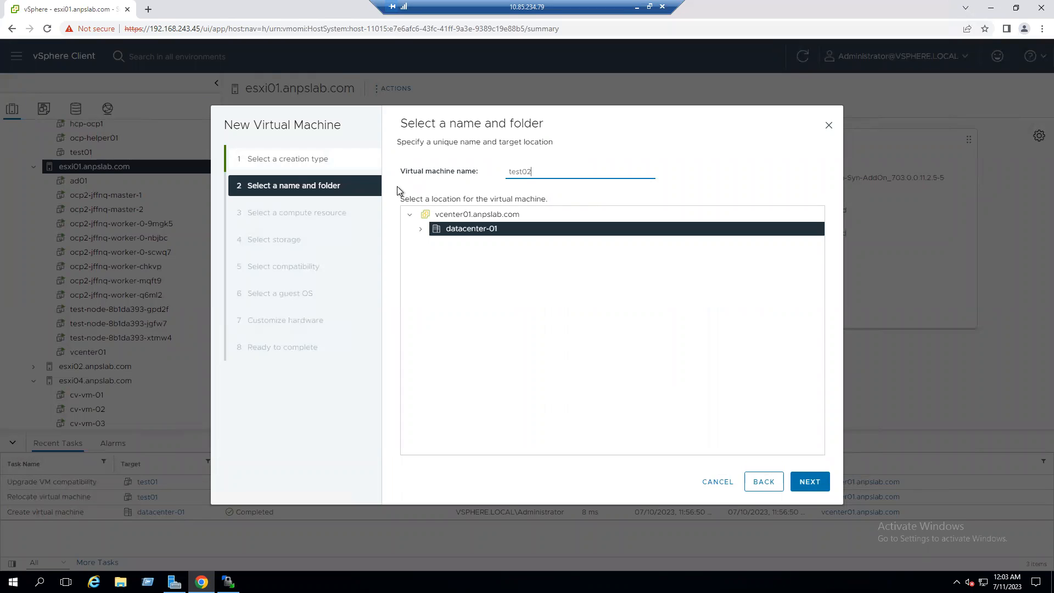
left_click(812, 483)
left_click(814, 485)
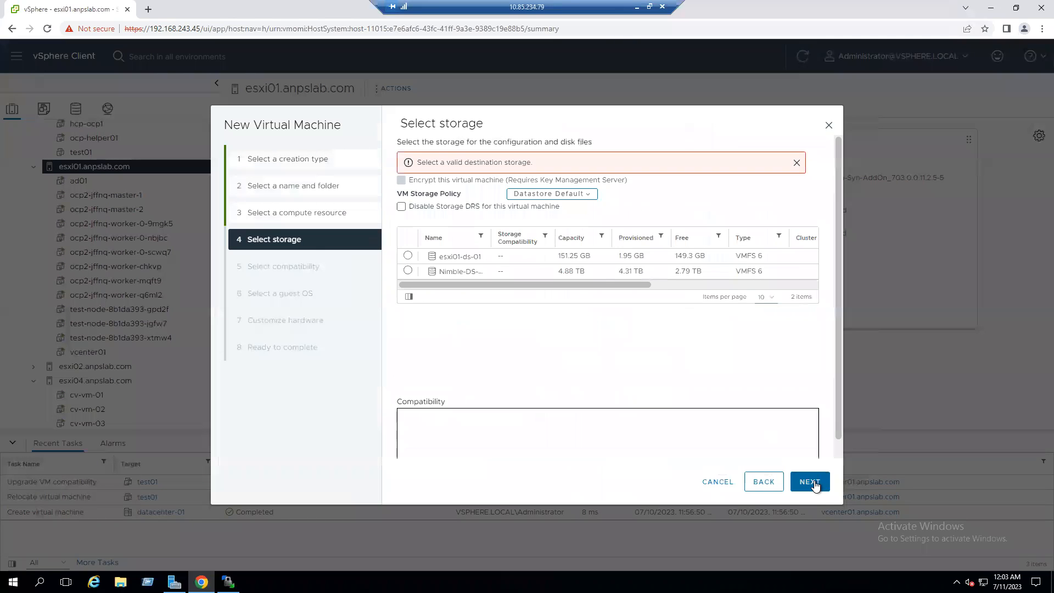
left_click(407, 245)
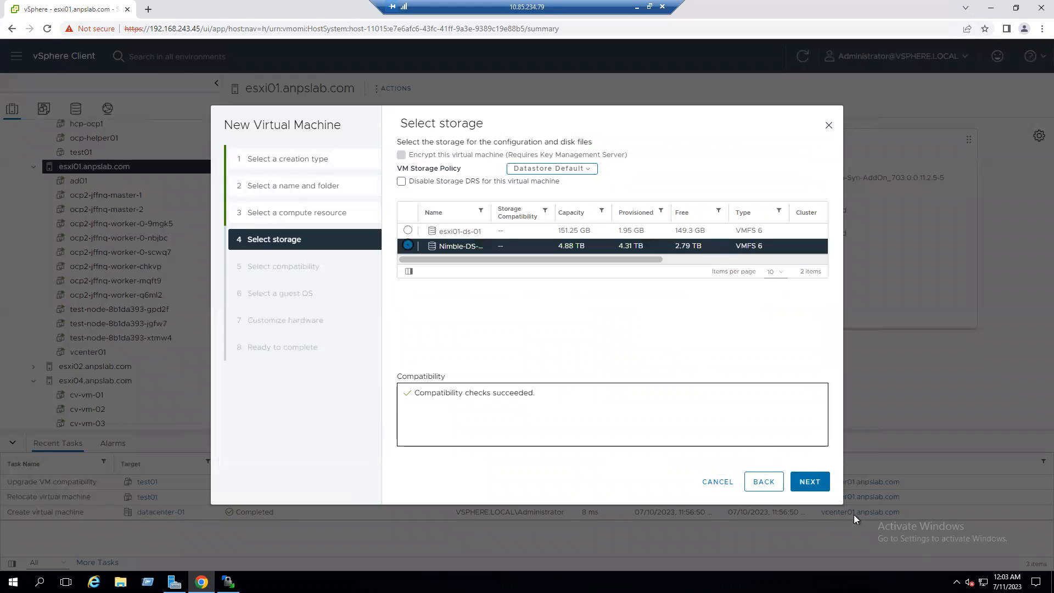
left_click(810, 483)
left_click(808, 484)
left_click(808, 485)
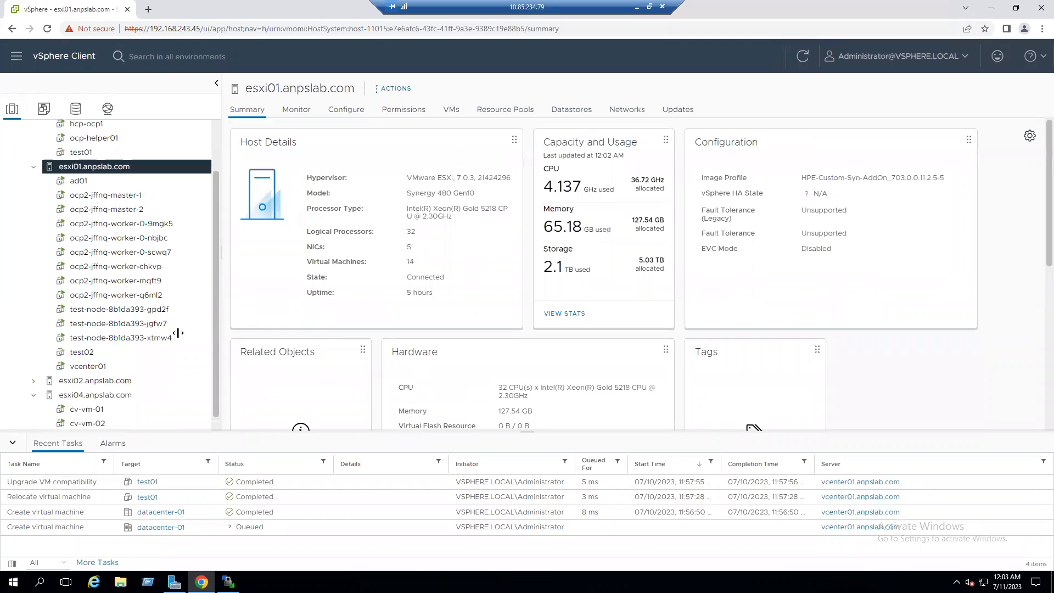
Check the compatibility and VM version of test02 in its hardware details.
left_click(84, 353)
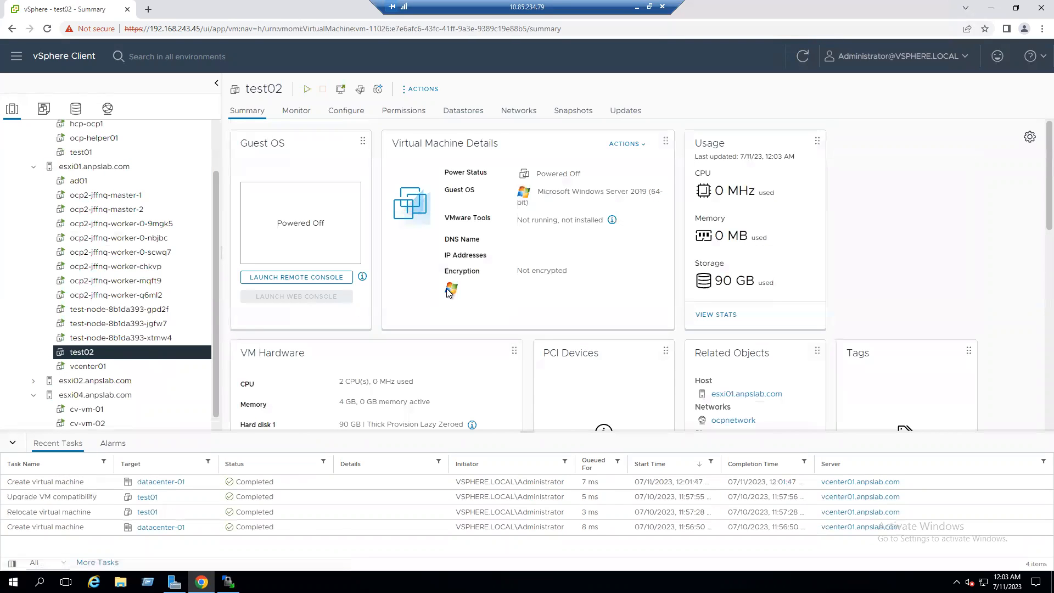
scroll(450, 289, "down", 2)
left_click_drag(437, 384, 469, 389)
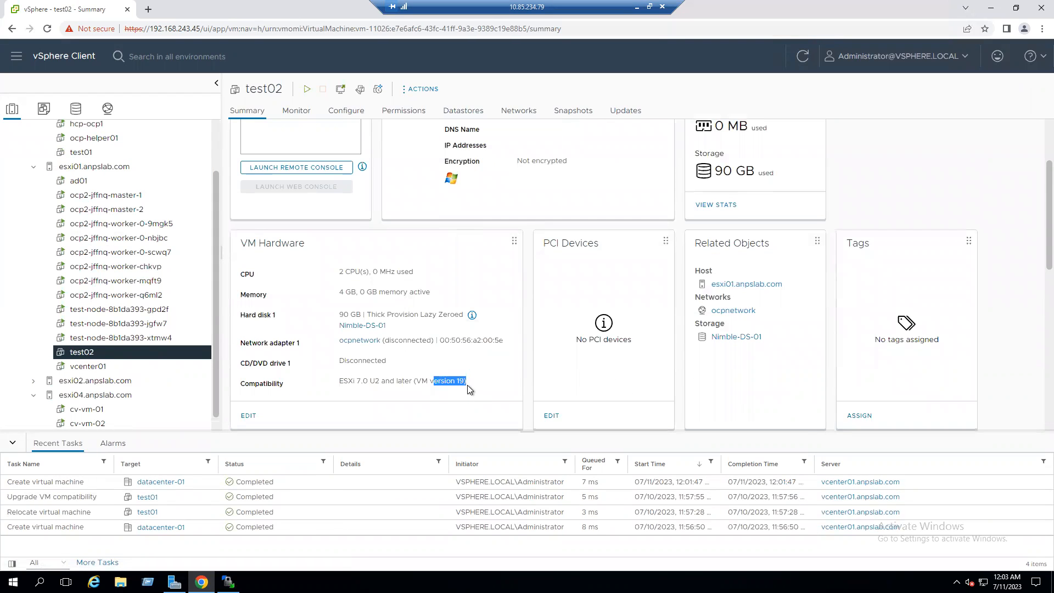
Migrate test02 to host esxi03.anpslab.com in cluster-01, changing the compute resource only and keeping its current network.
right_click(78, 351)
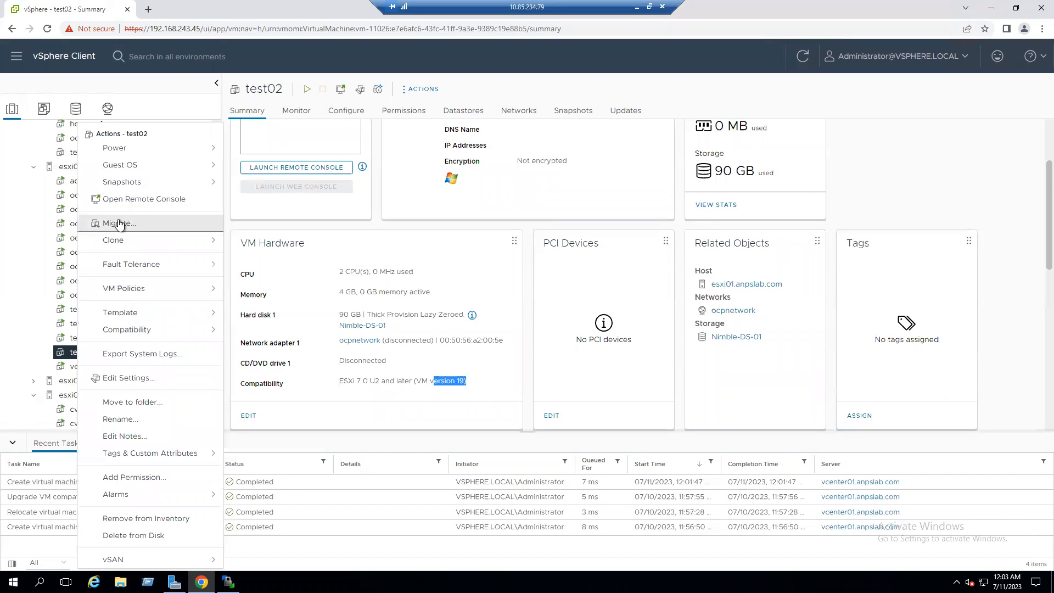
left_click(136, 226)
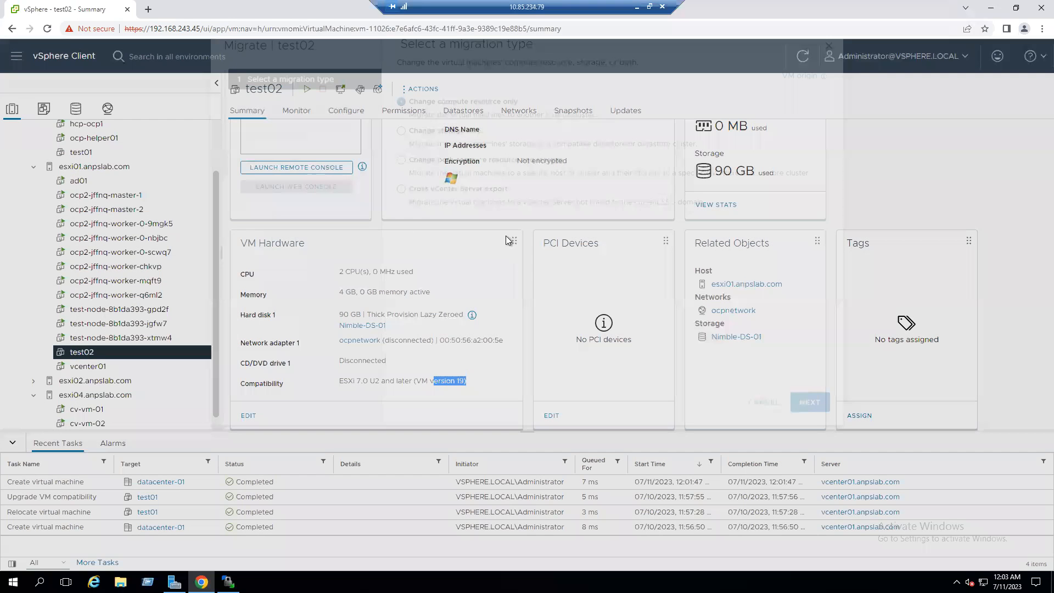
left_click(812, 484)
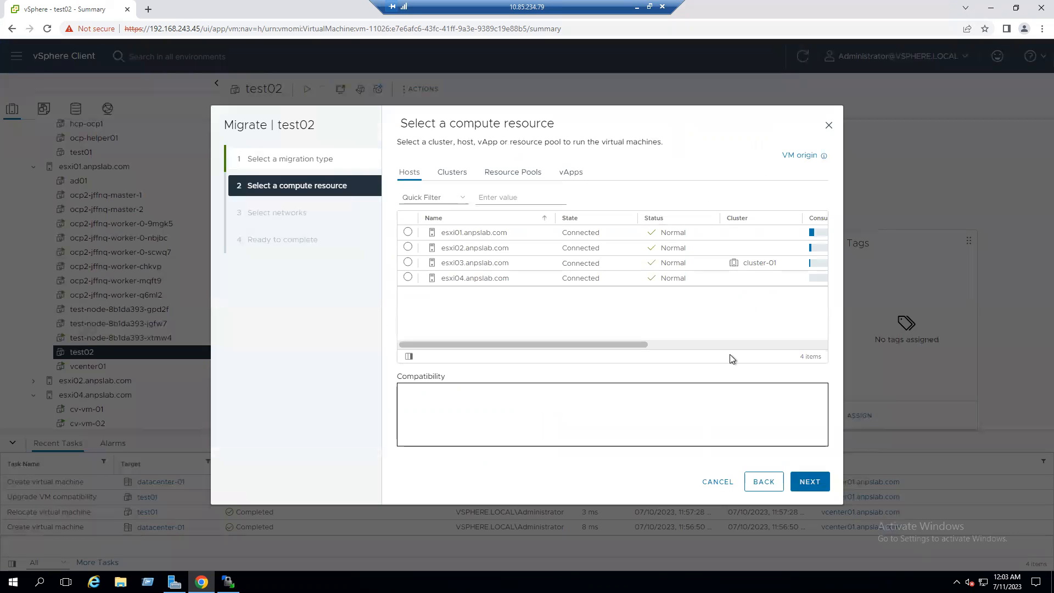
left_click(408, 262)
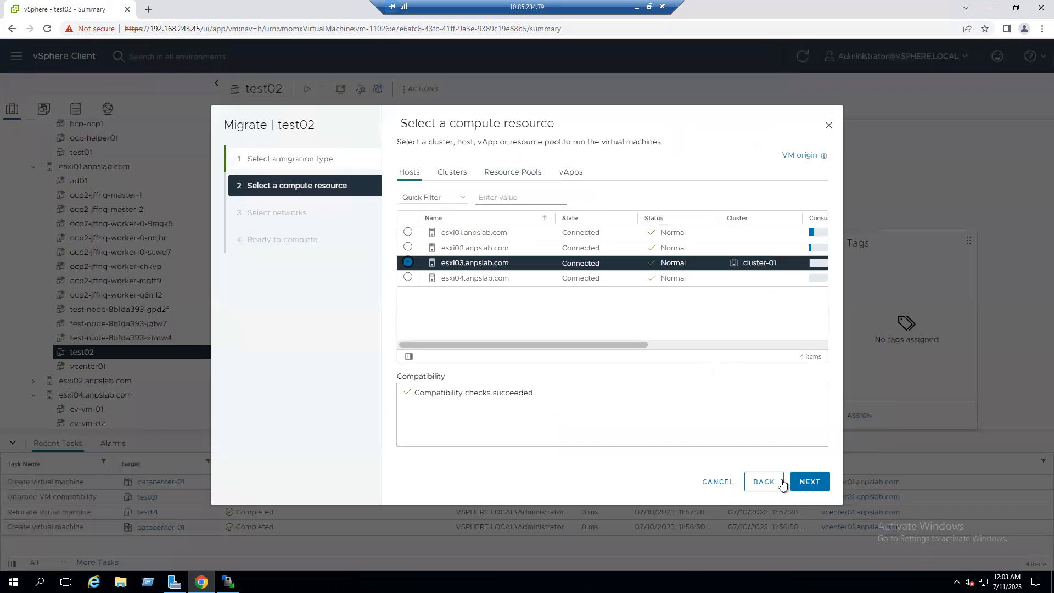
left_click(811, 487)
left_click(811, 483)
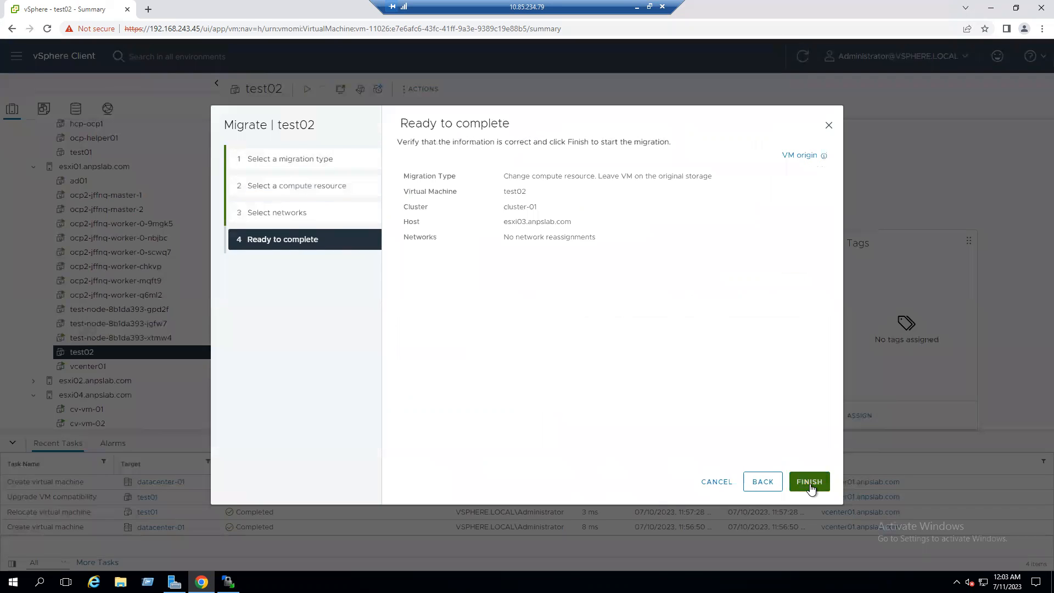
left_click(809, 483)
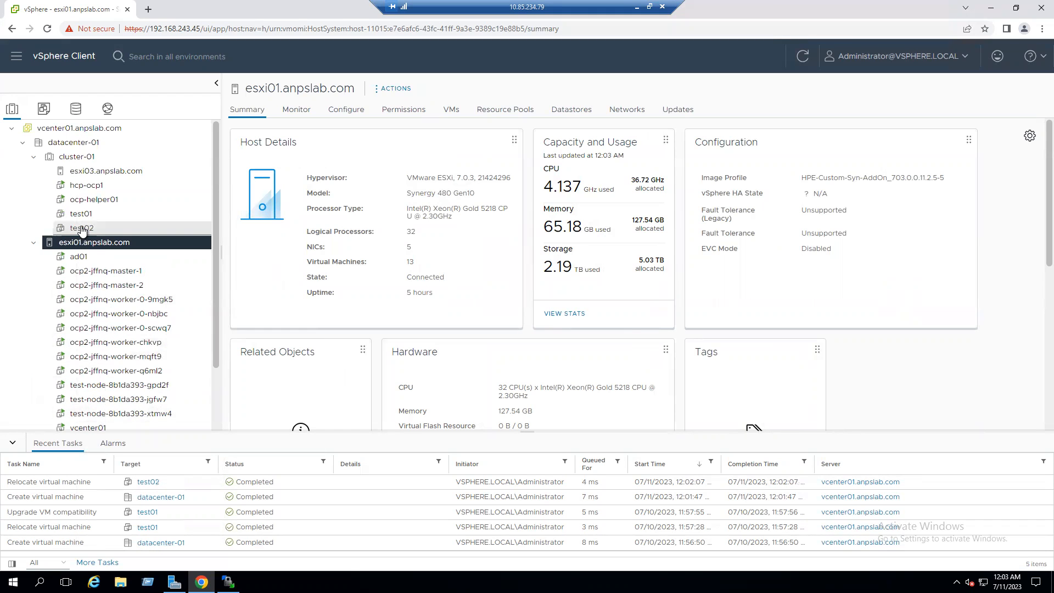
Check whether test02 can migrate back to host esxi01.anpslab.com, cancel the migration, and review the VM version in its hardware details.
left_click(81, 228)
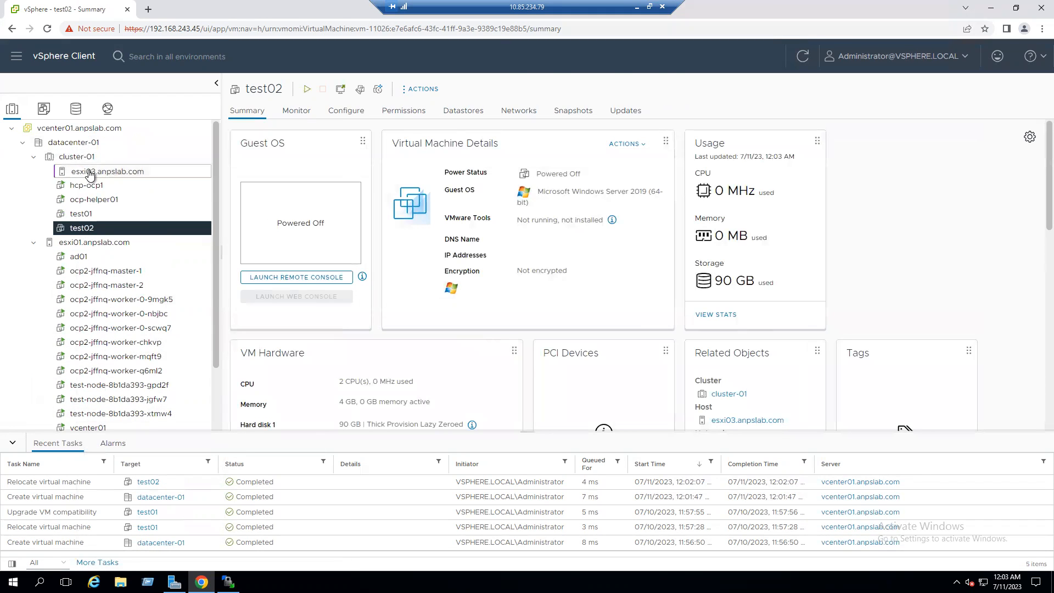
left_click(90, 173)
left_click(87, 230)
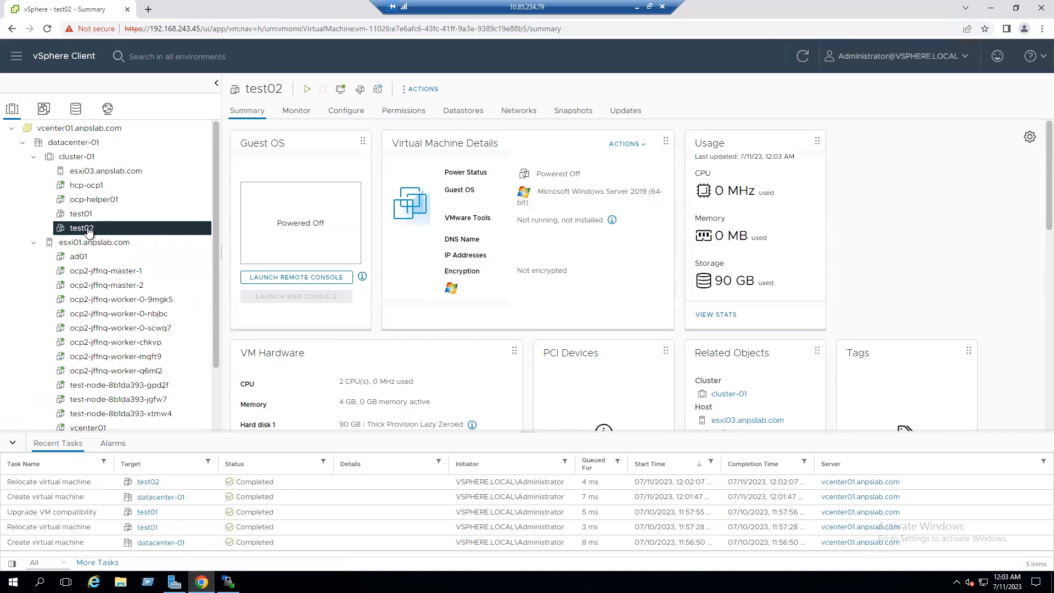
right_click(87, 231)
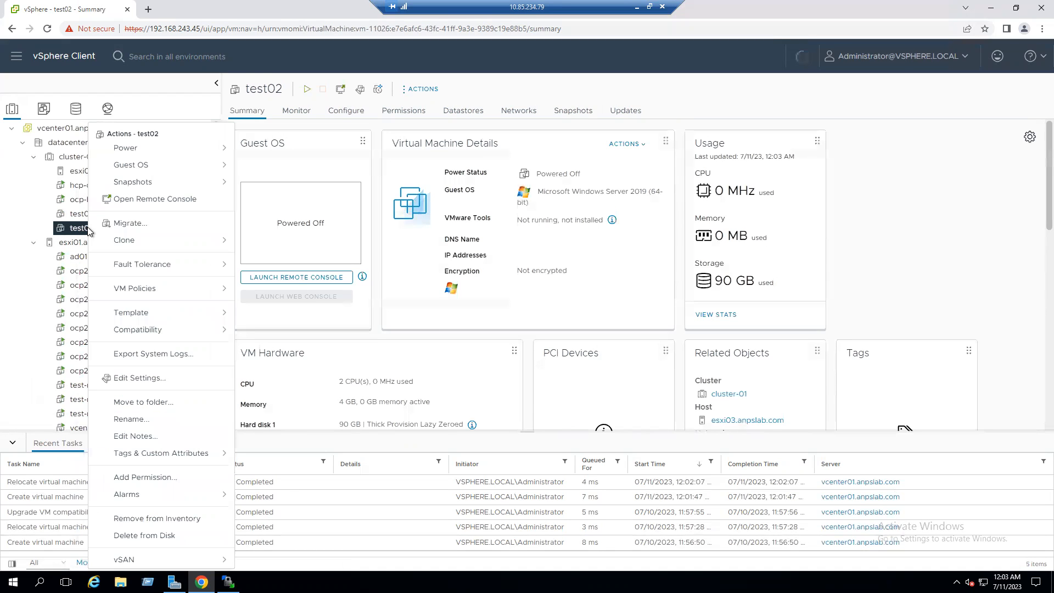
left_click(121, 224)
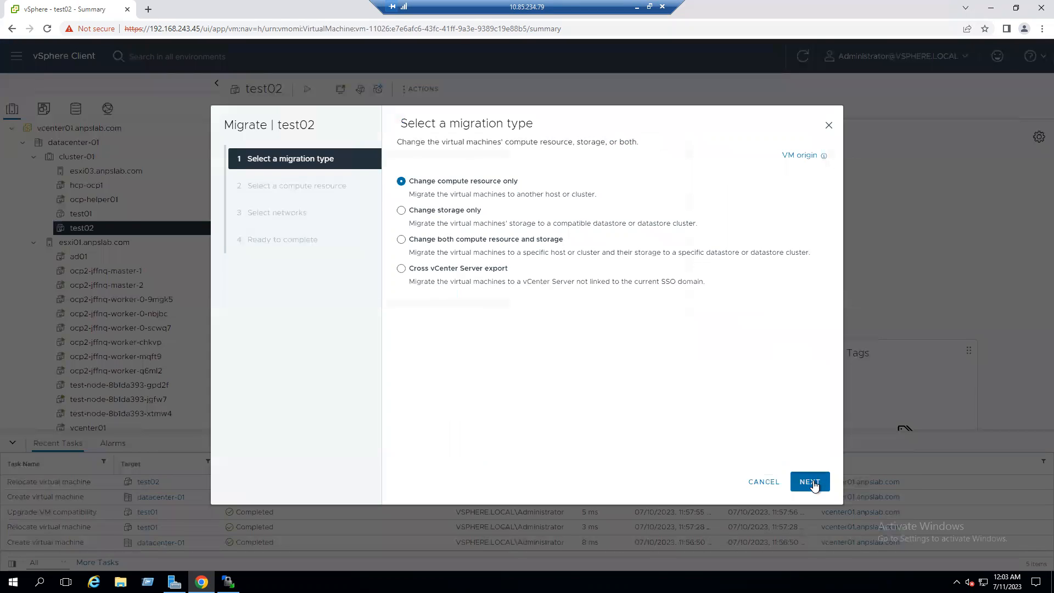
left_click(810, 482)
left_click(408, 233)
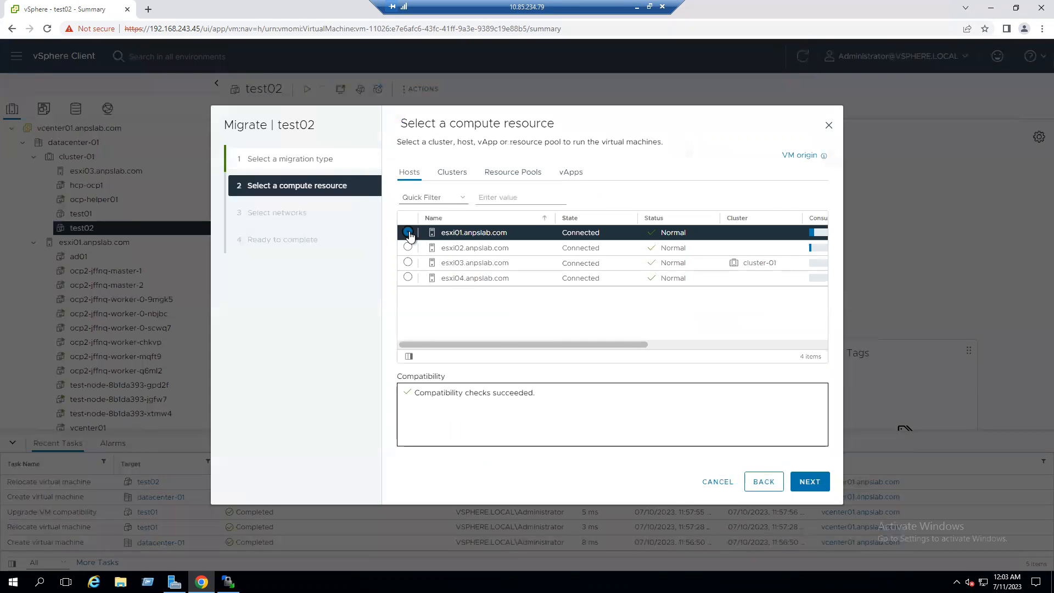
left_click_drag(413, 394, 572, 404)
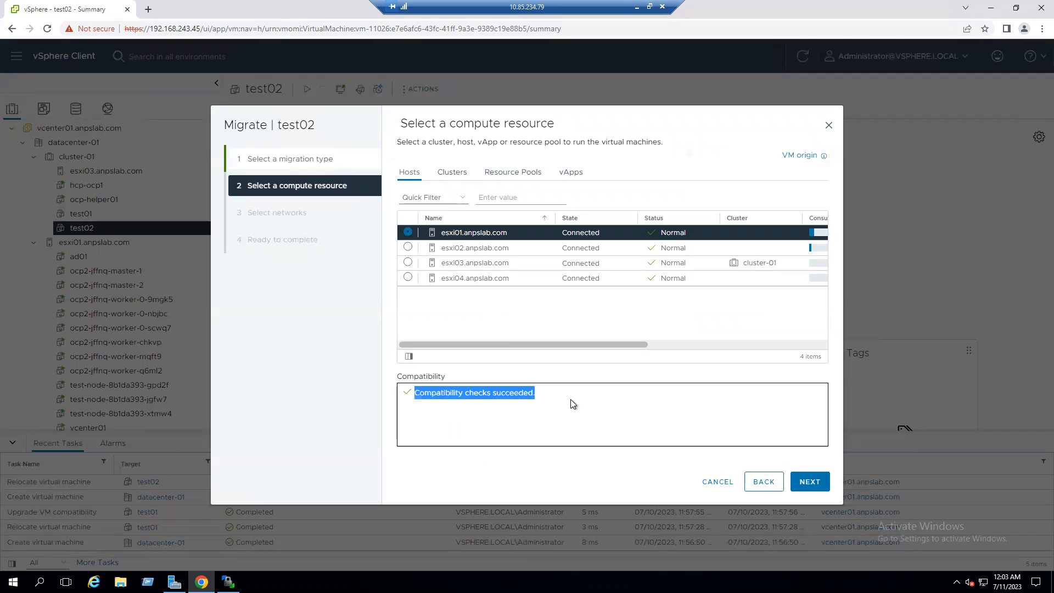
left_click(718, 482)
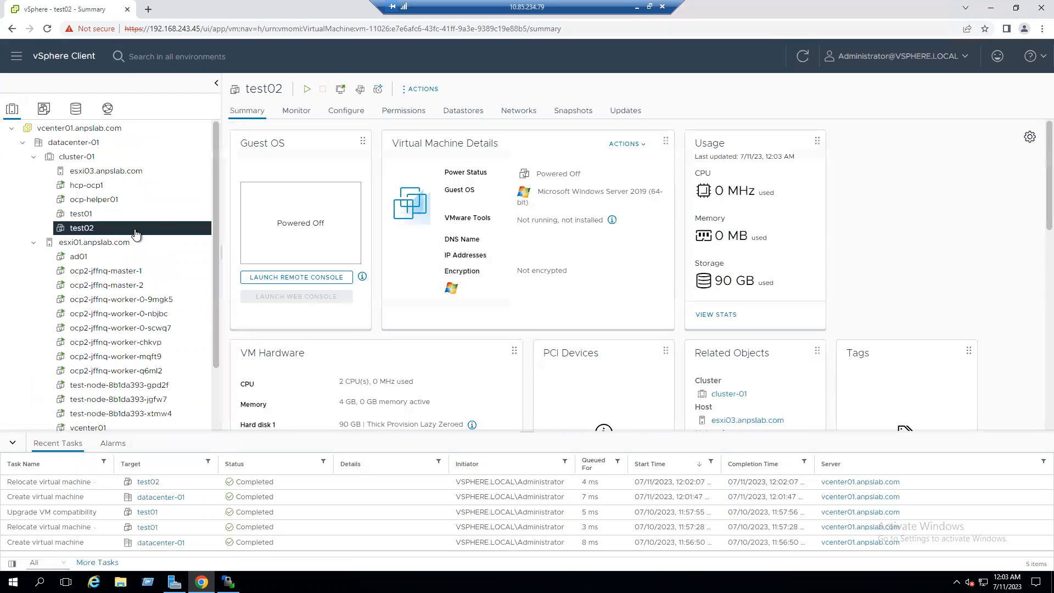
scroll(440, 369, "down", 2)
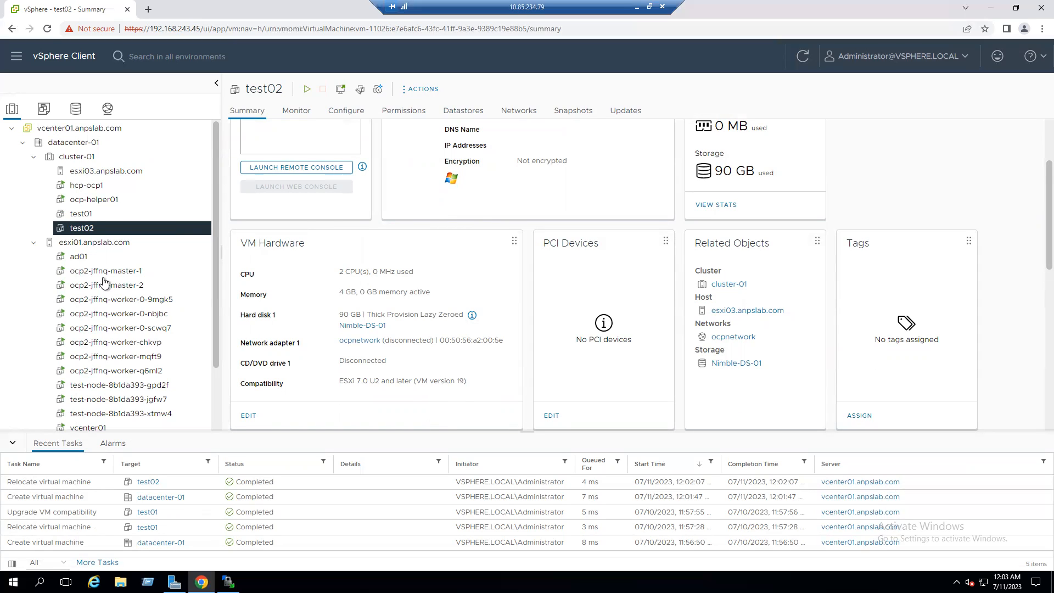
right_click(81, 231)
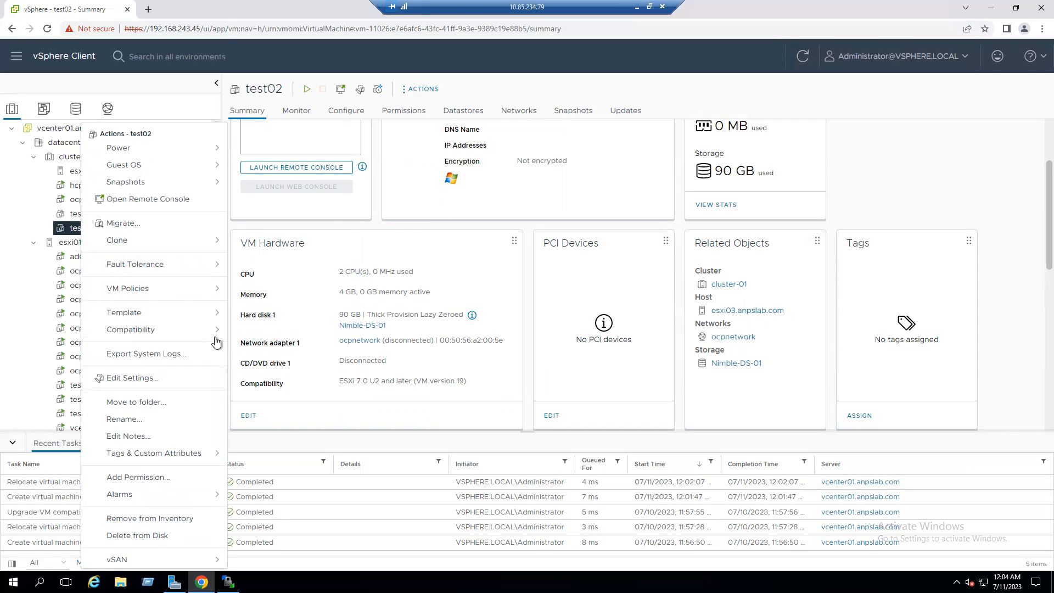
mouse_move(187, 341)
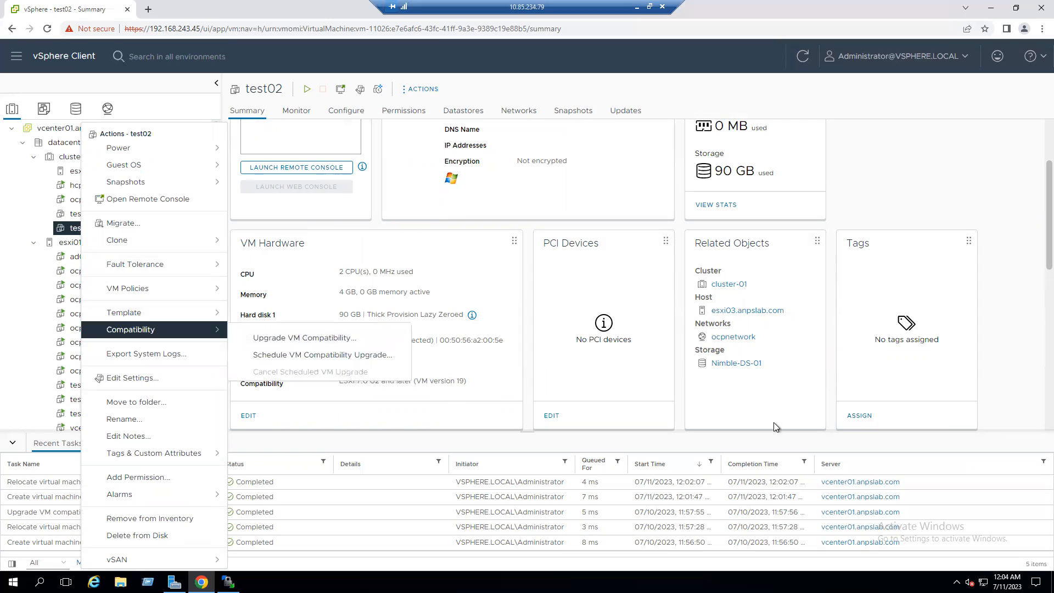
left_click(996, 394)
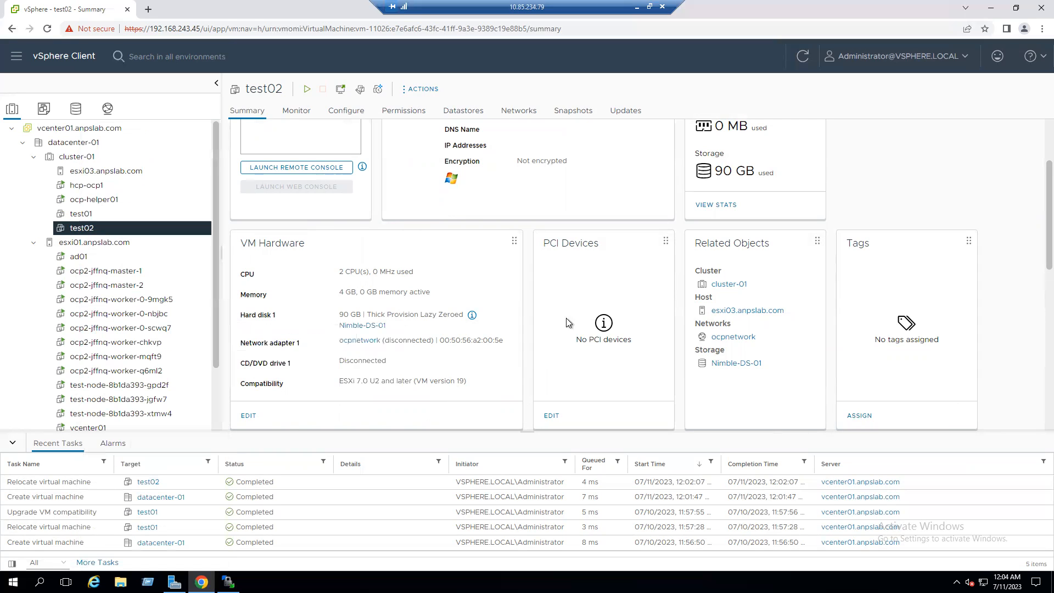
Take a snapshot of test02 with the default name and no description.
right_click(78, 234)
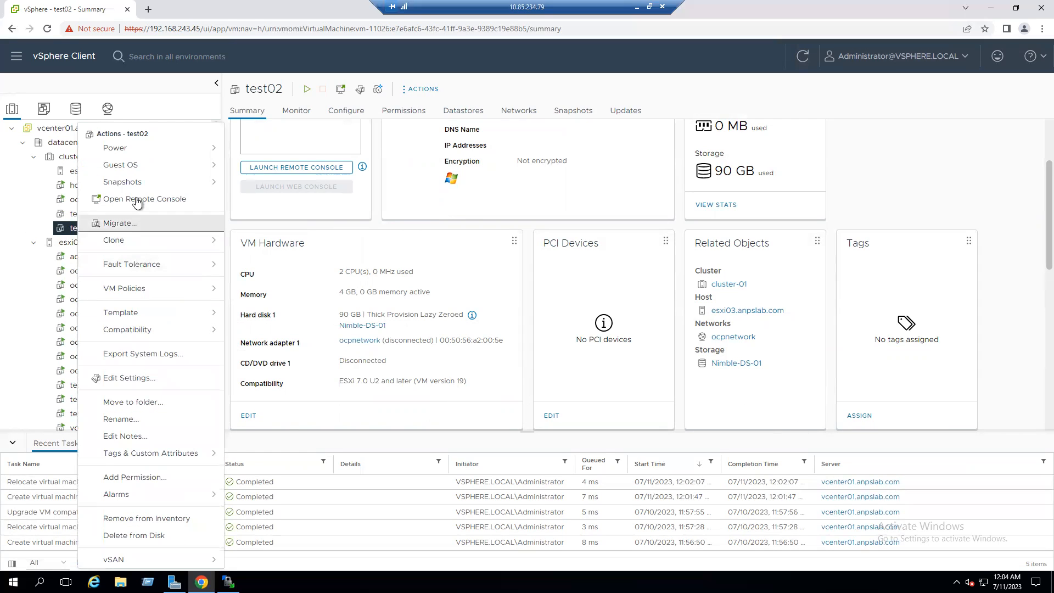
mouse_move(138, 189)
left_click(269, 187)
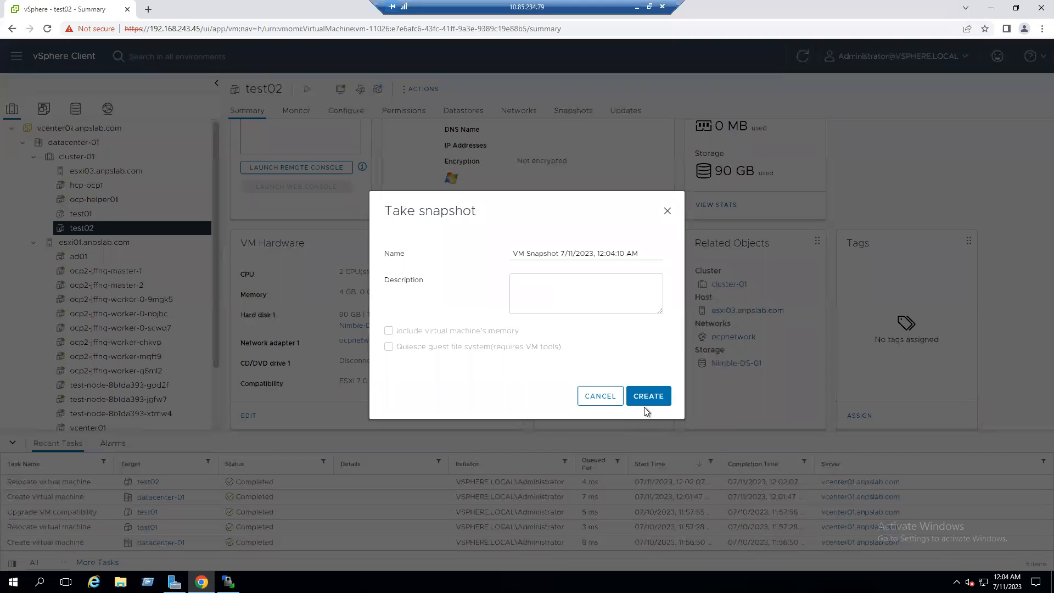
left_click(647, 399)
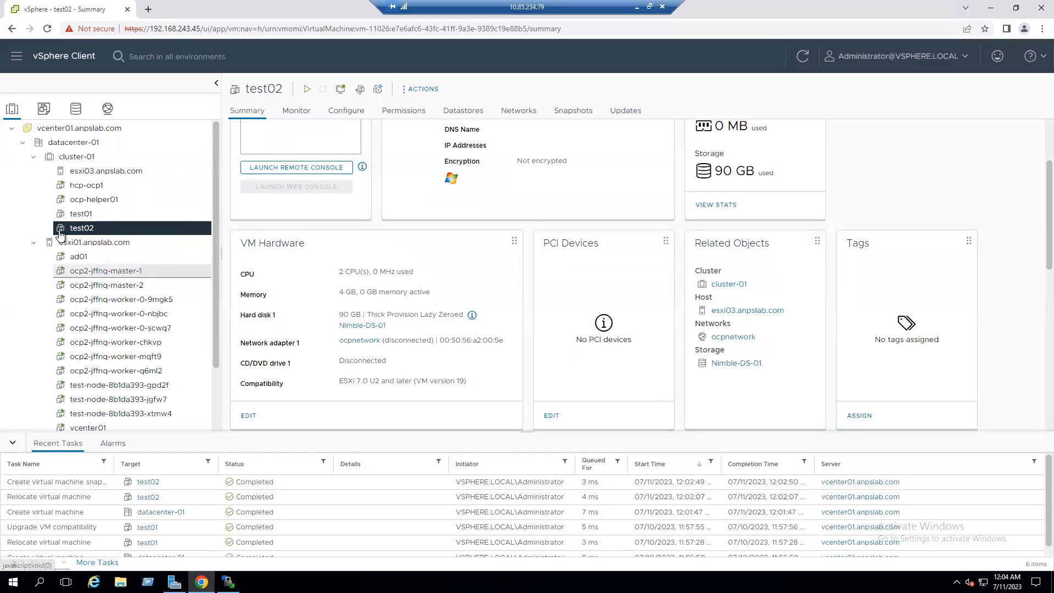
Review the task history of test02, widening the Task Name column to read the full entries.
left_click(299, 110)
left_click(261, 249)
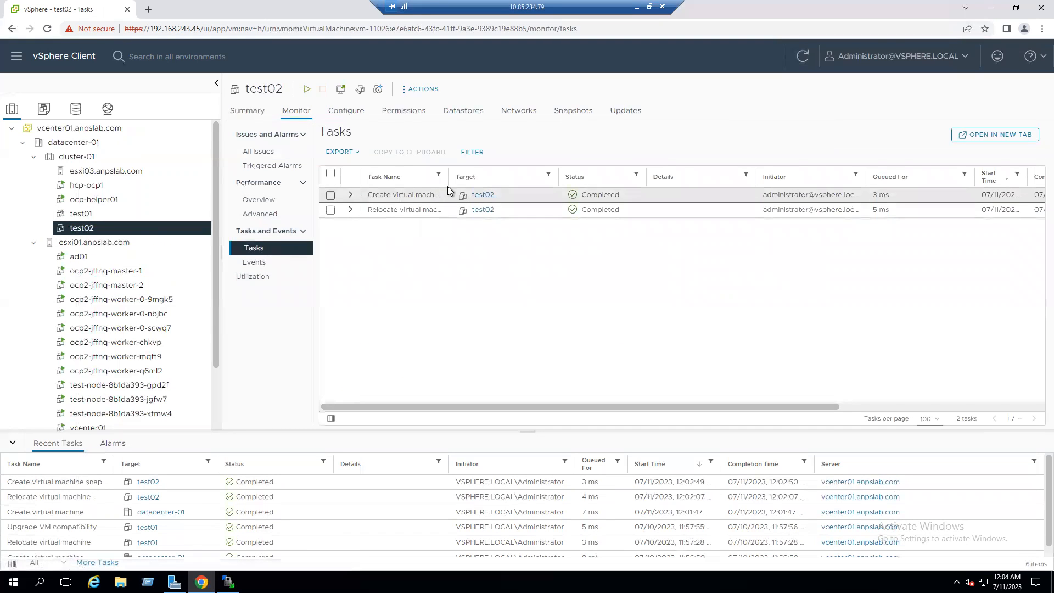
left_click_drag(449, 177, 517, 178)
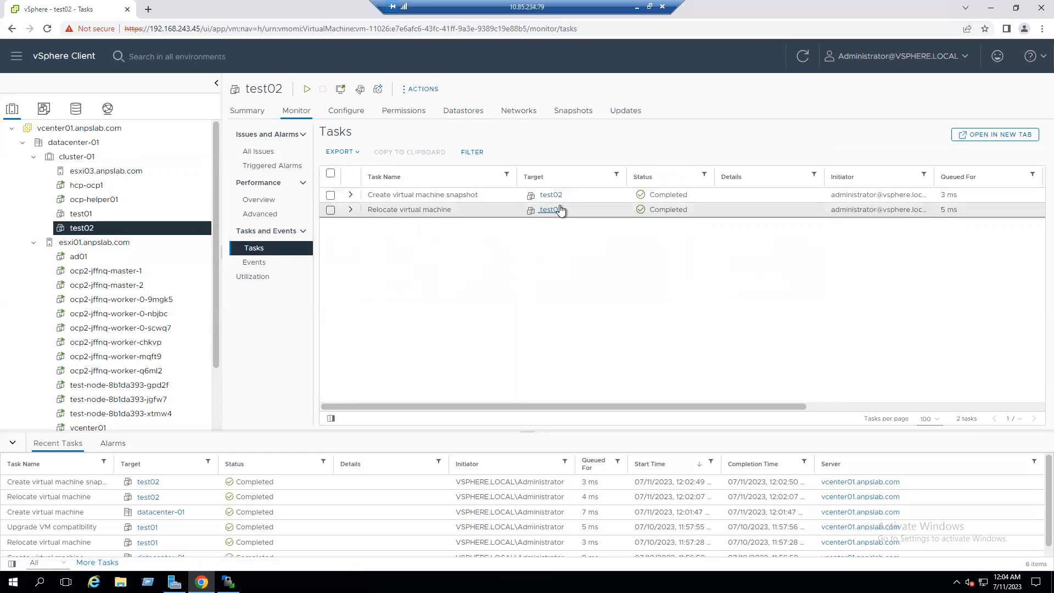
Upgrade the VM compatibility of test02 to ESXi 8.0 and later, accepting the irreversible change.
right_click(84, 227)
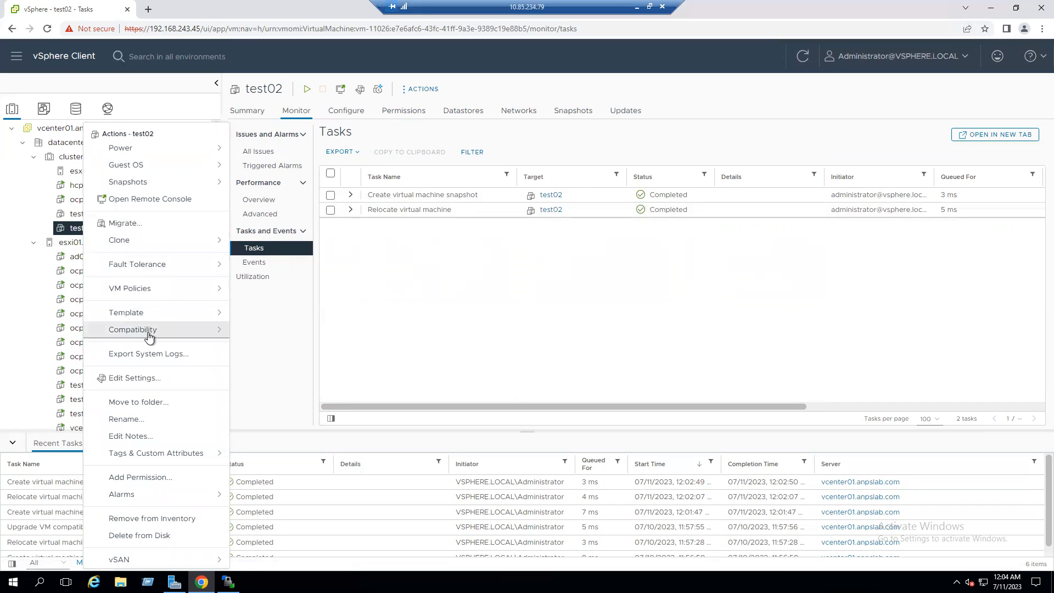
mouse_move(150, 336)
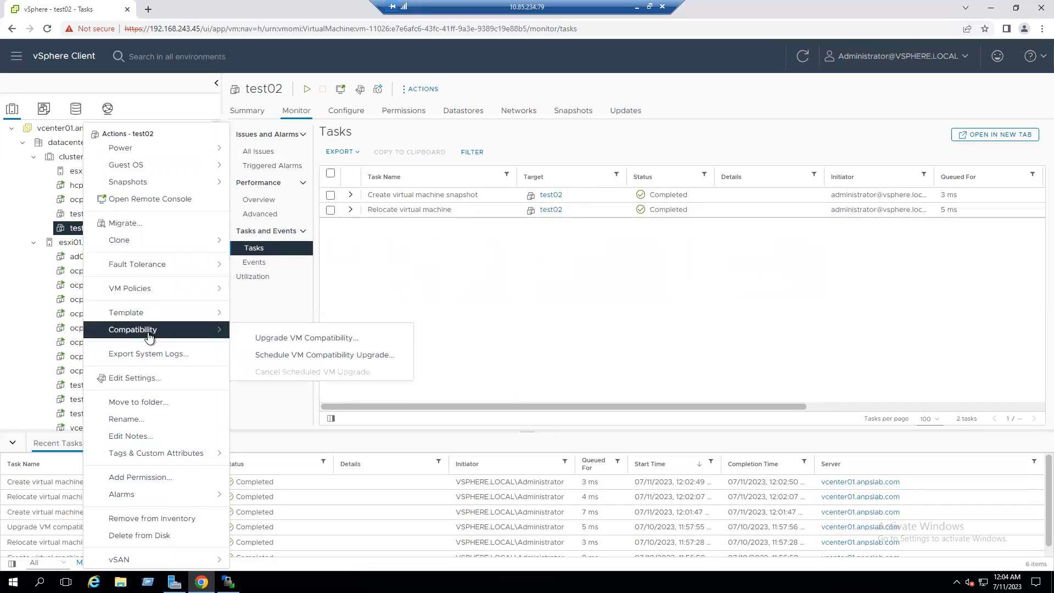
left_click(290, 339)
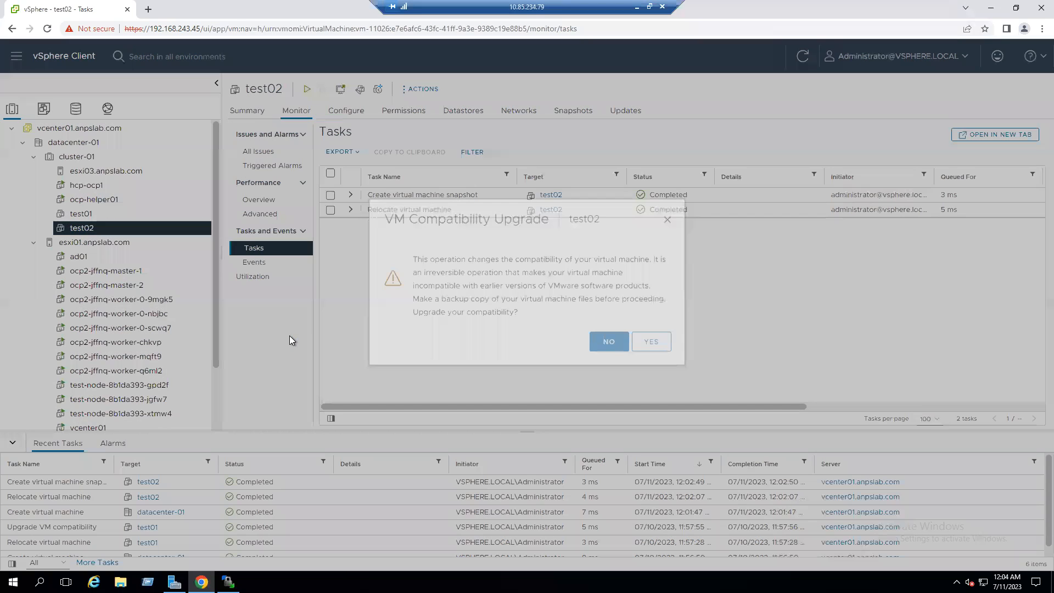
left_click(652, 366)
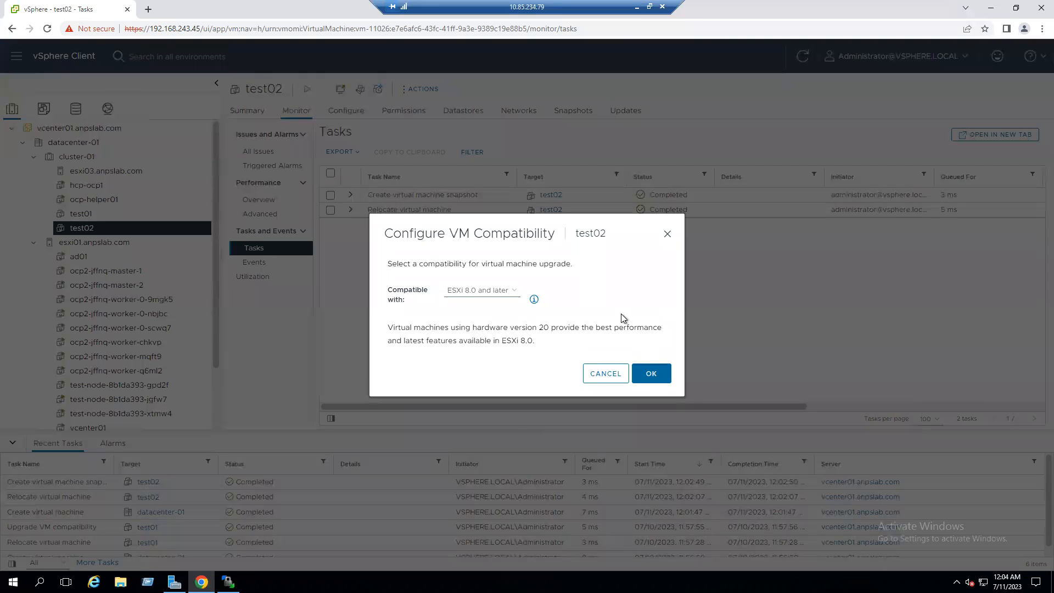
left_click_drag(477, 328, 541, 327)
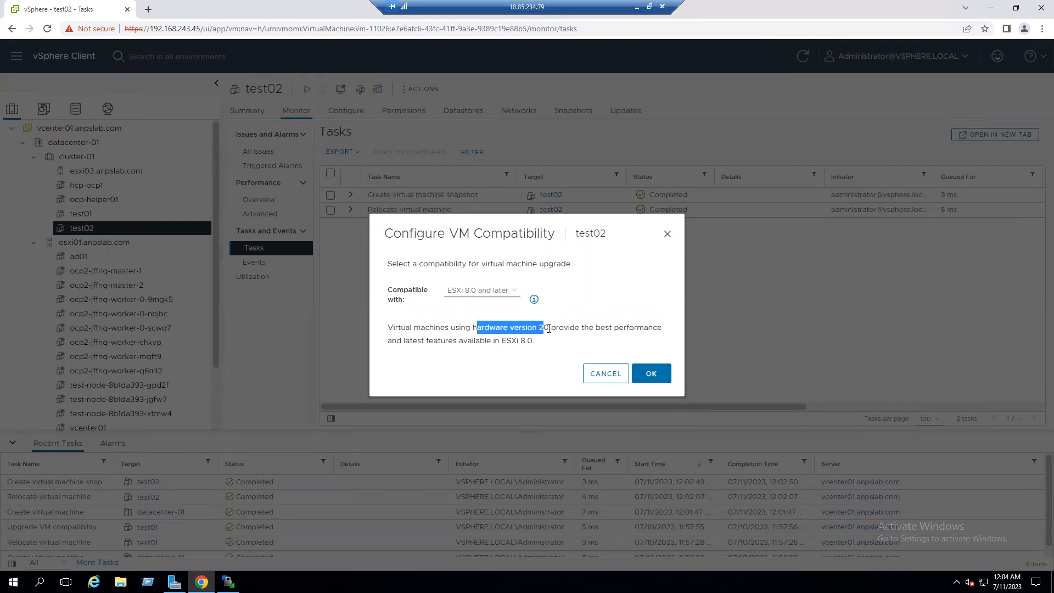
left_click(650, 376)
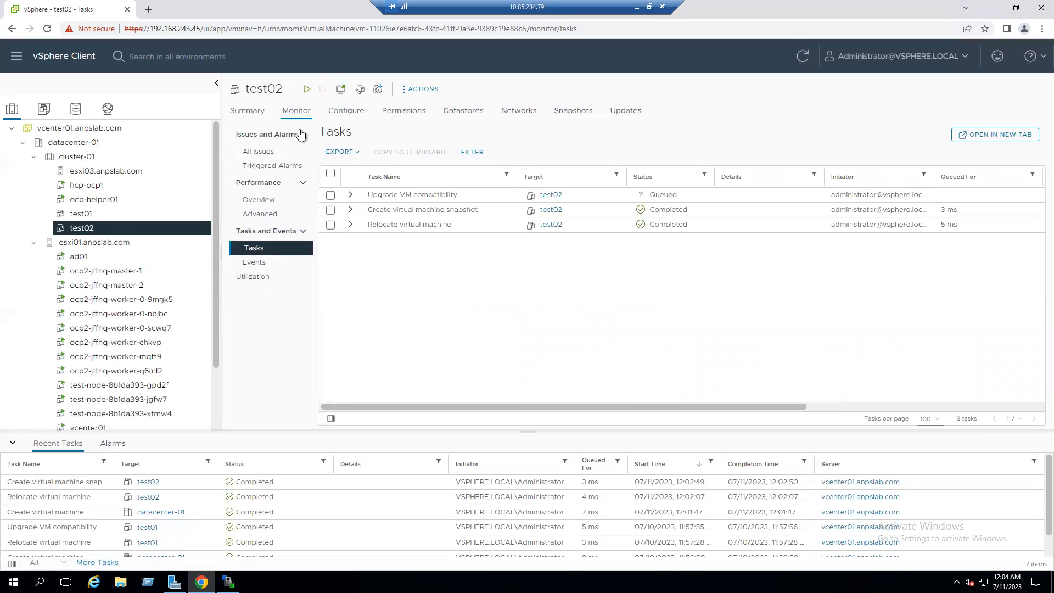
Check the upgraded compatibility and VM version of test02 in its hardware details.
left_click(256, 111)
scroll(462, 367, "down", 3)
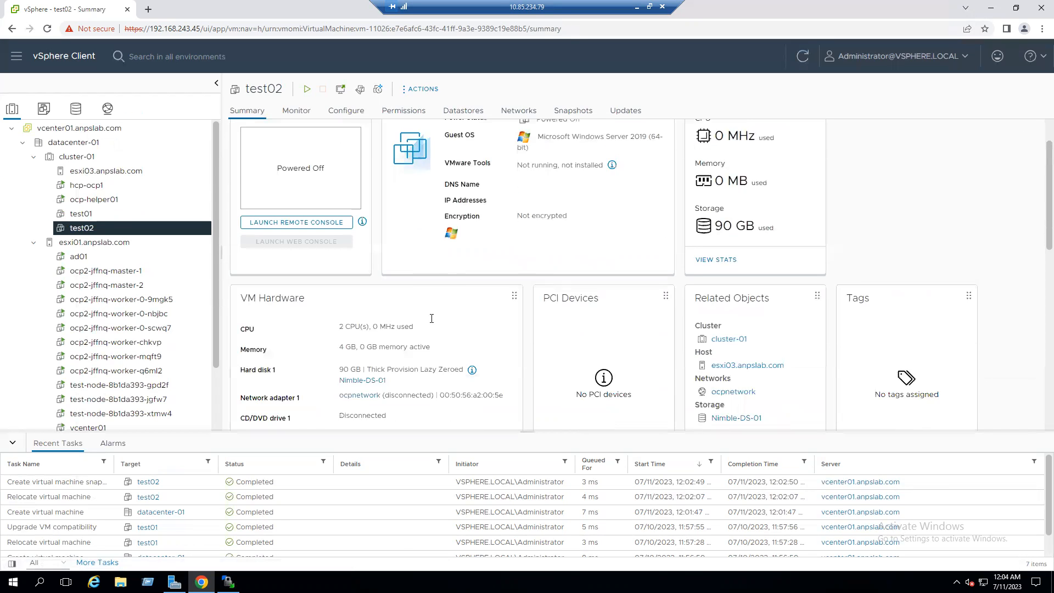
left_click_drag(427, 327, 454, 327)
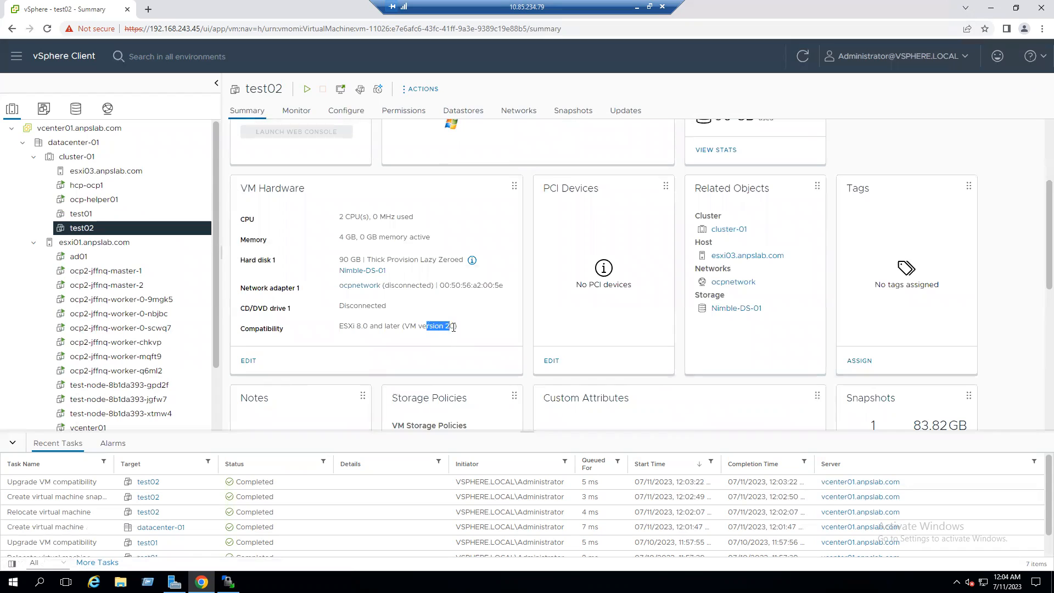
Check whether the upgraded test02 can migrate to esxi01.anpslab.com by changing the compute resource only, read the compatibility result, and cancel the migration.
right_click(90, 230)
left_click(136, 225)
left_click(818, 485)
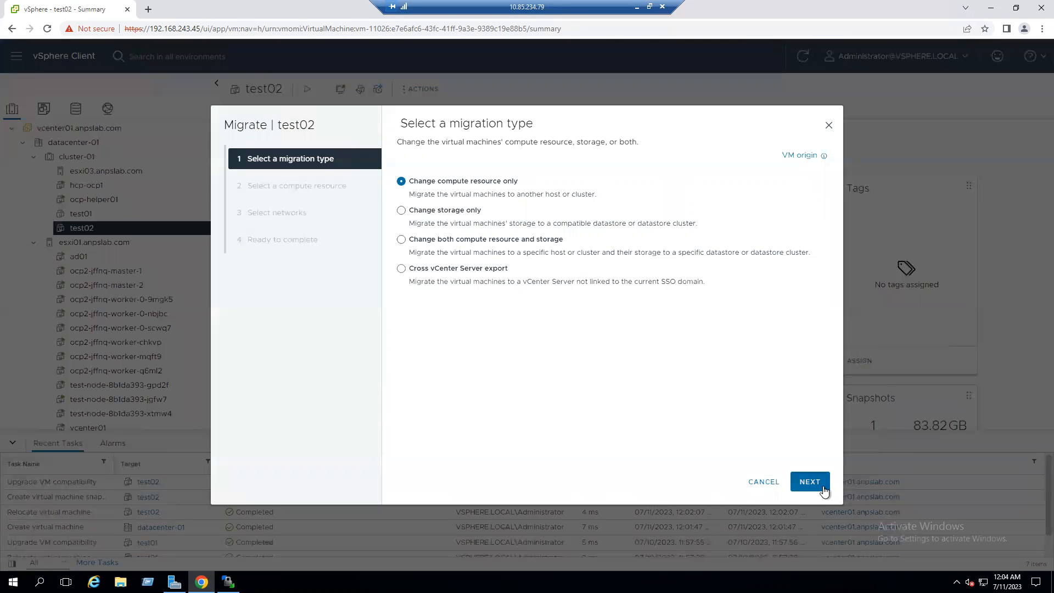
left_click(456, 232)
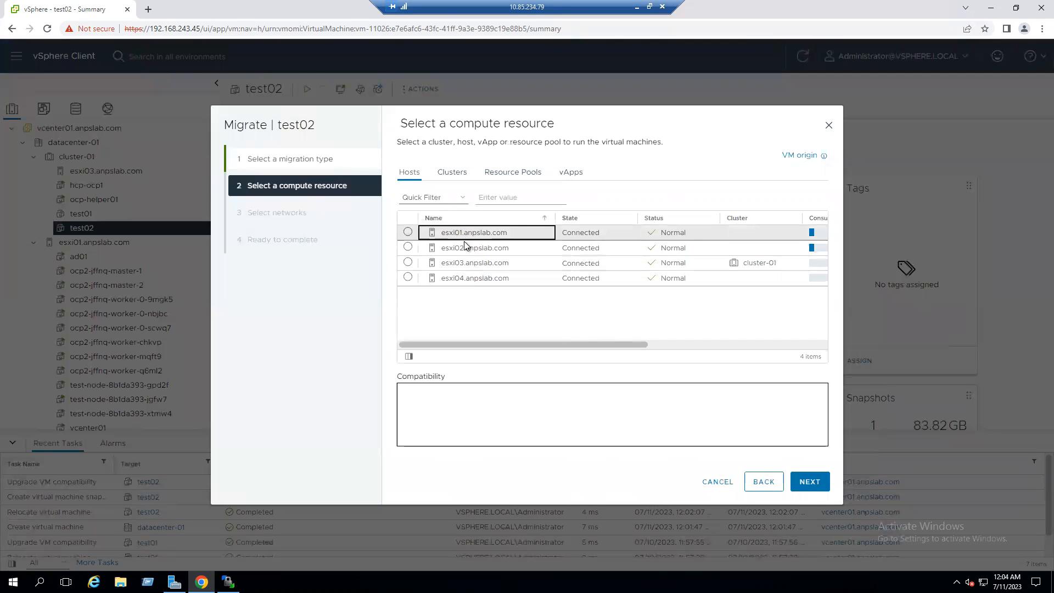
left_click(407, 232)
left_click_drag(458, 413, 639, 412)
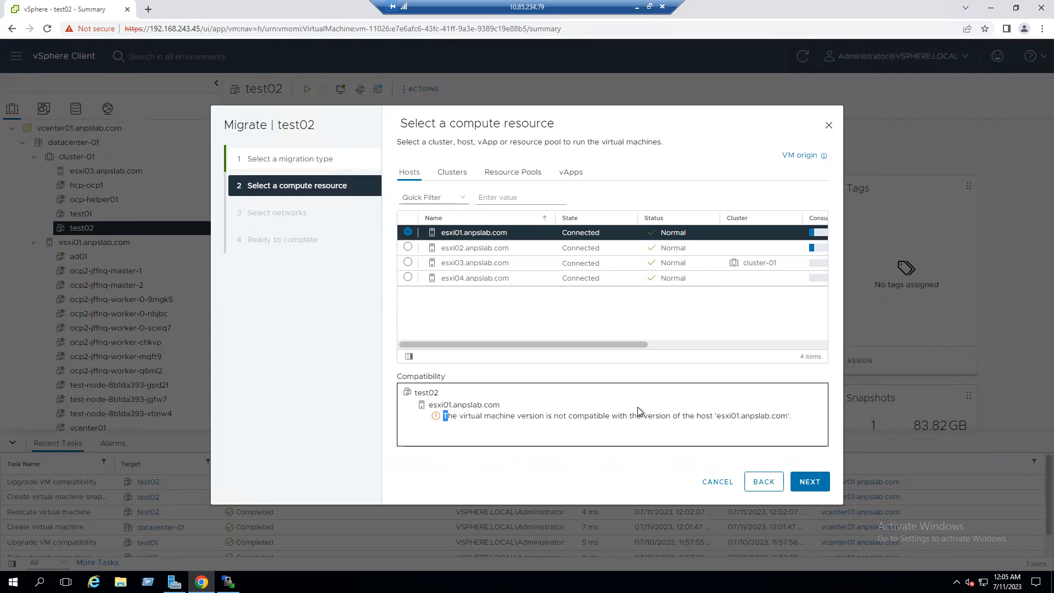
left_click_drag(703, 415, 736, 418)
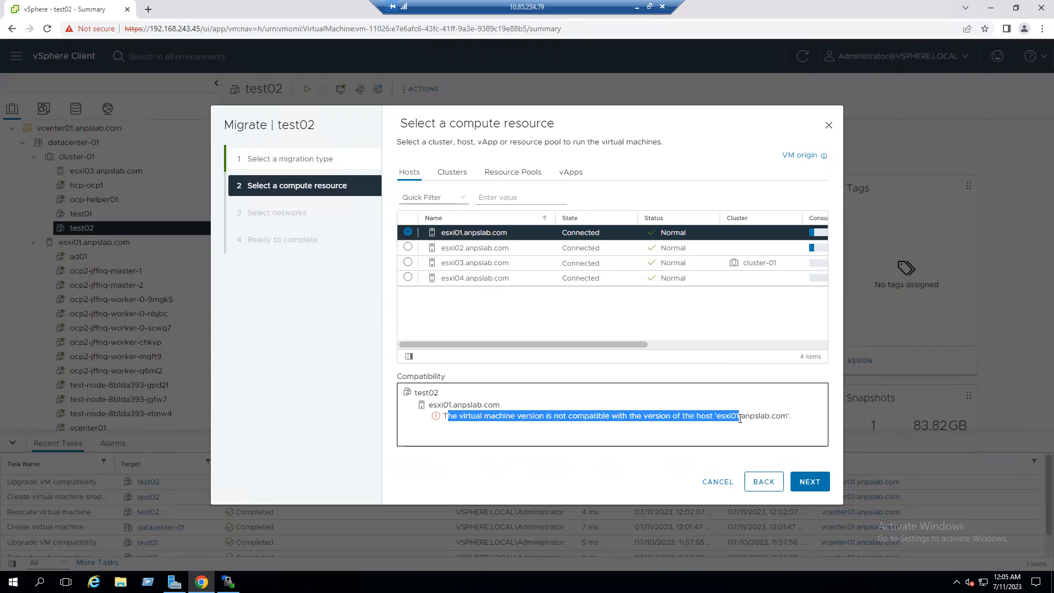
left_click(717, 482)
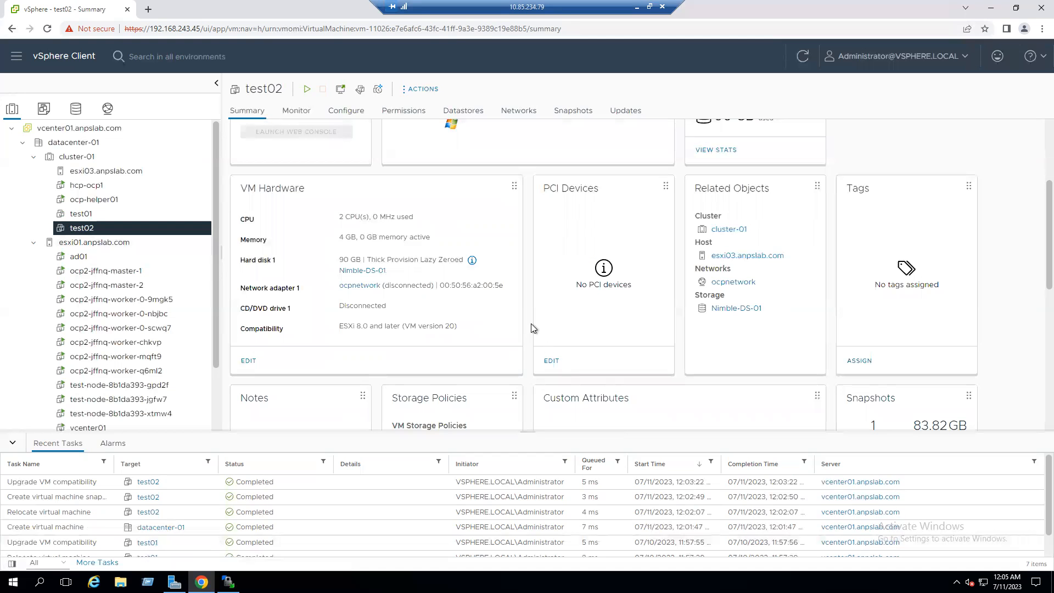
Revert test02 to its latest snapshot and check the compatibility and VM version in its hardware details.
right_click(89, 232)
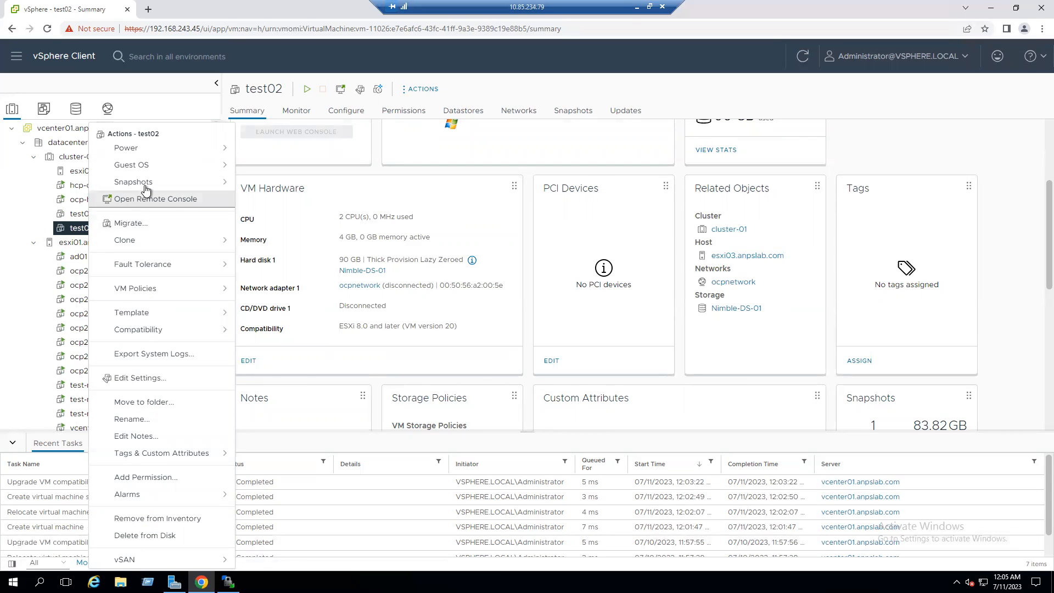
mouse_move(165, 188)
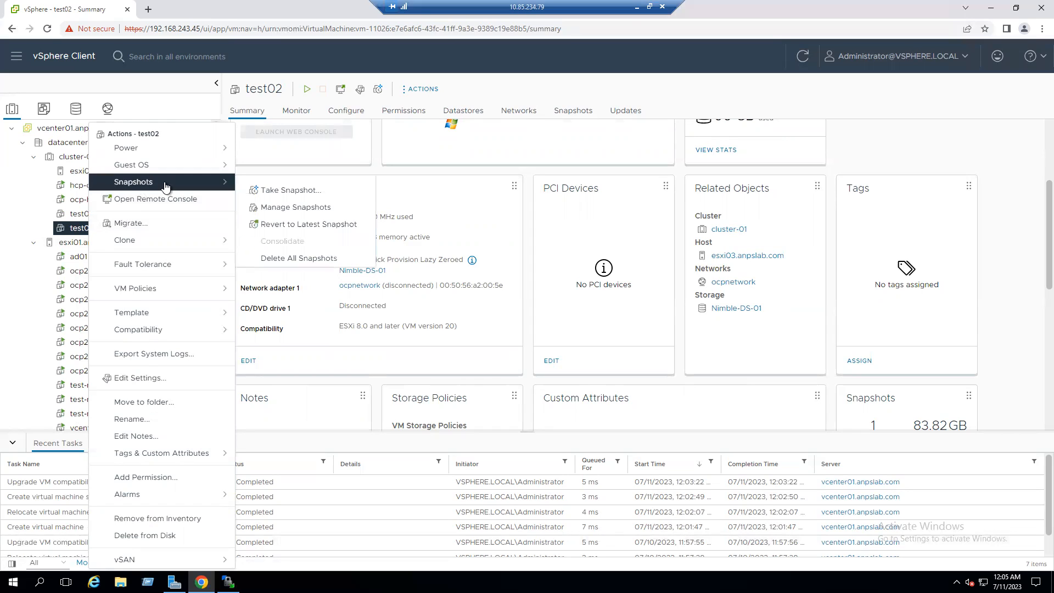
left_click(341, 223)
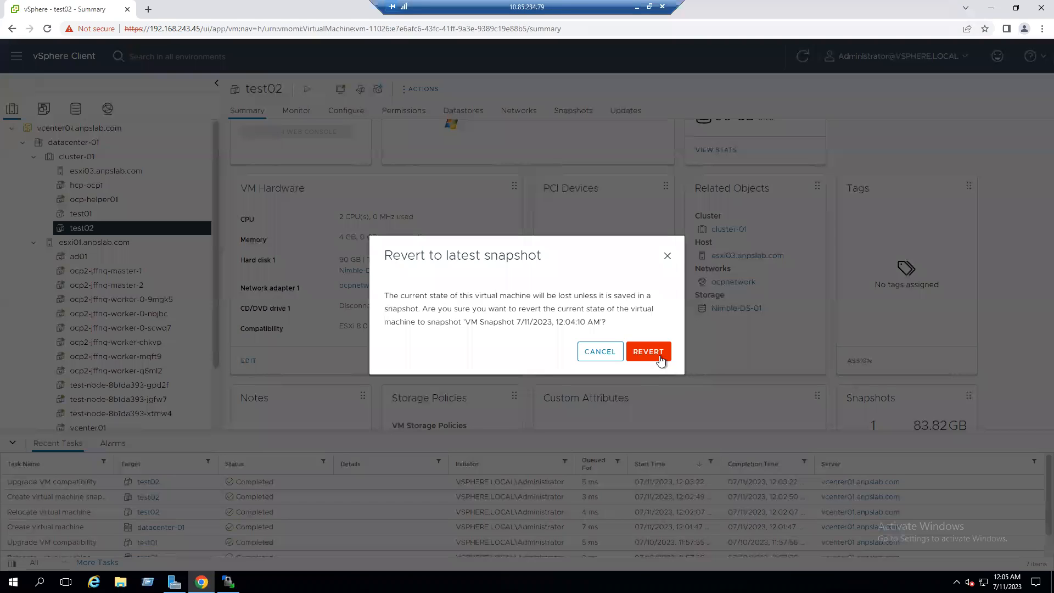
left_click(662, 356)
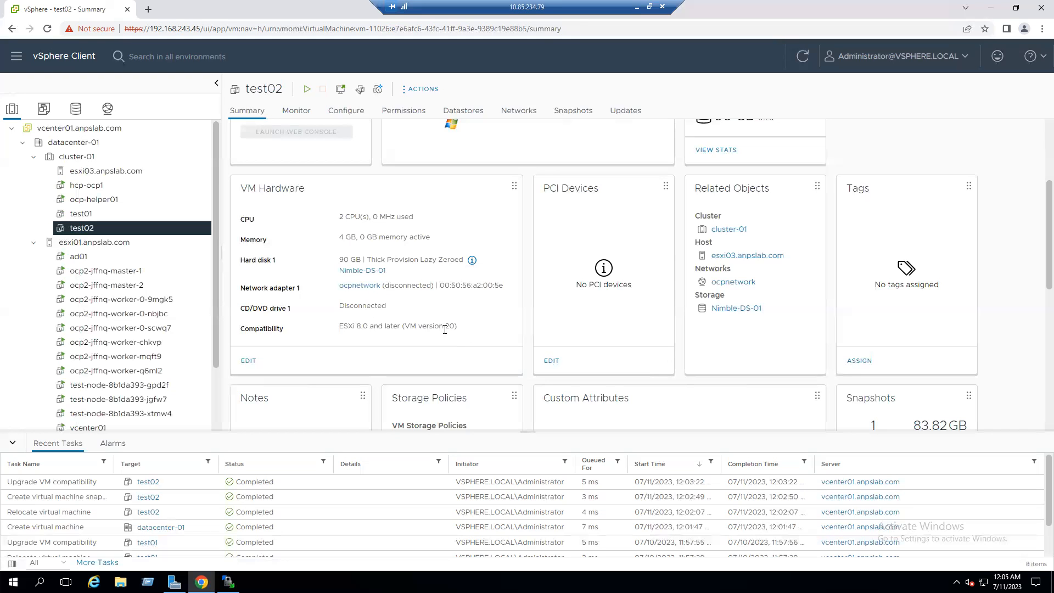
left_click_drag(340, 326, 455, 328)
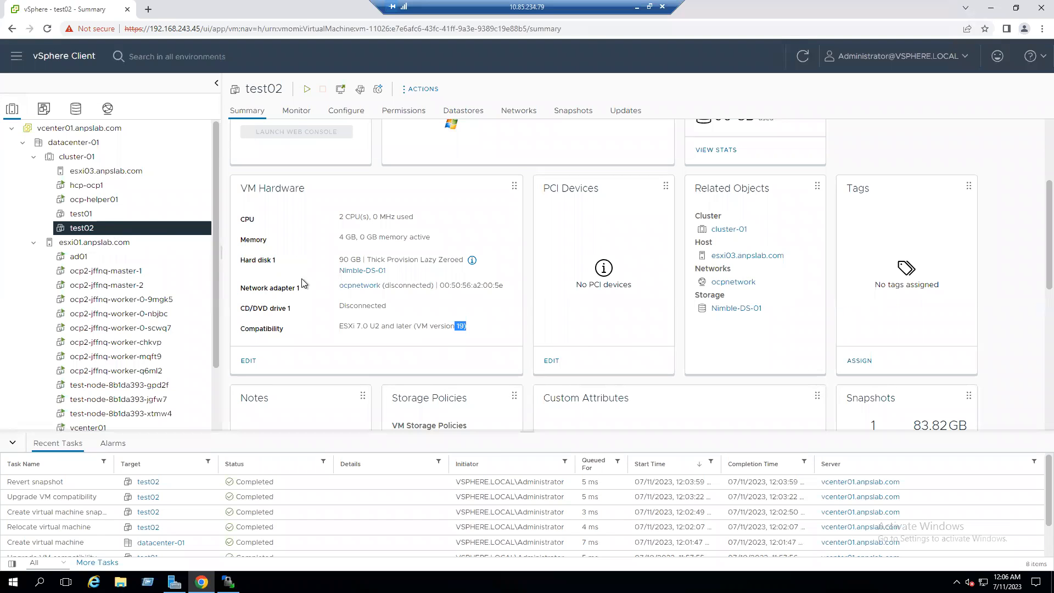
scroll(390, 339, "down", 1)
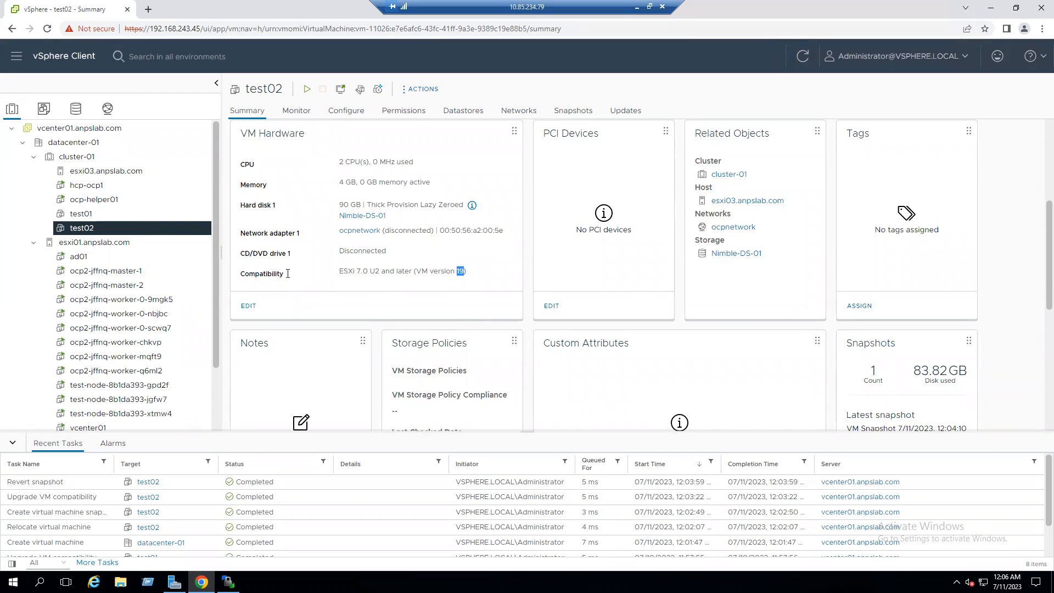
Check the compatibility and VM version of test01 in its hardware details.
left_click(82, 213)
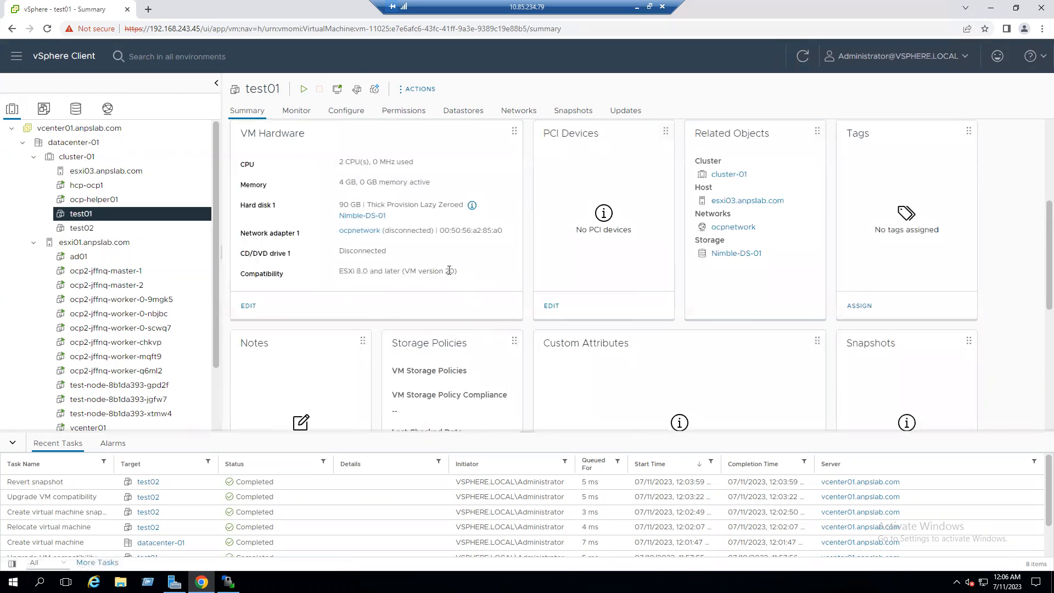
double_click(449, 271)
scroll(341, 203, "up", 1)
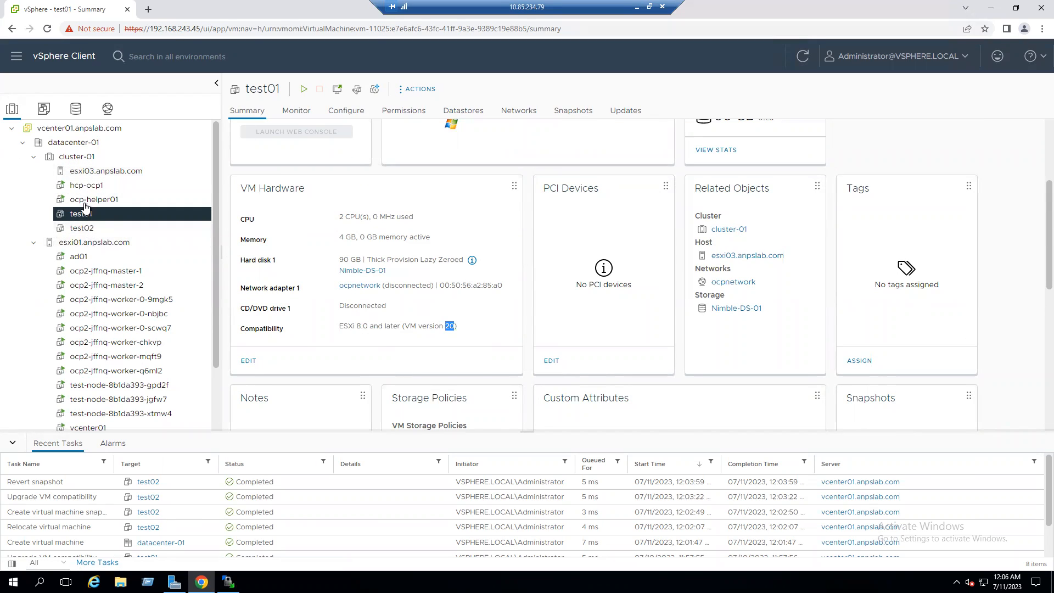
right_click(83, 160)
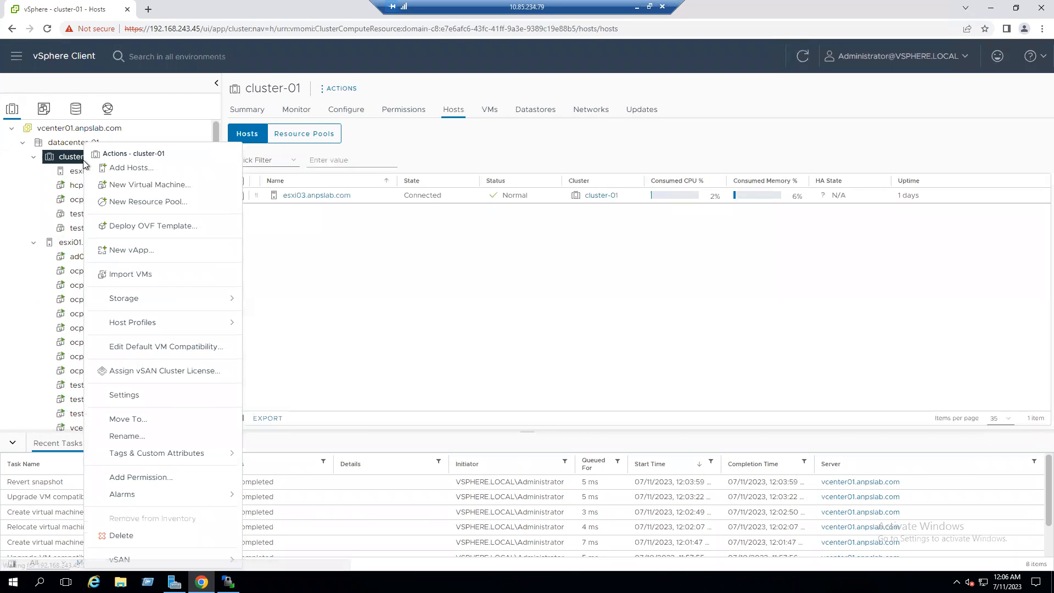
left_click(839, 322)
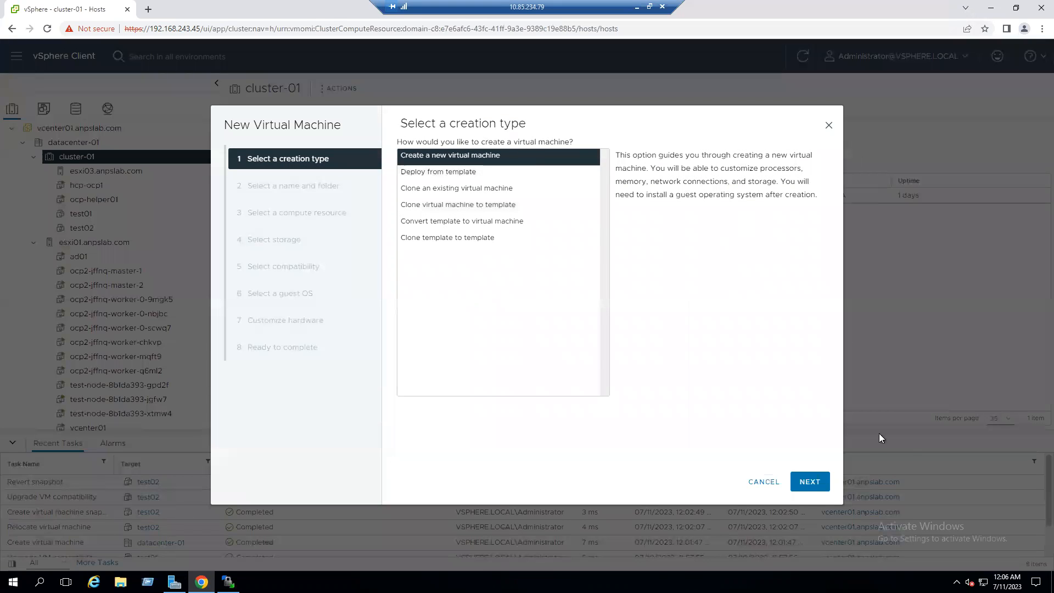
left_click(764, 481)
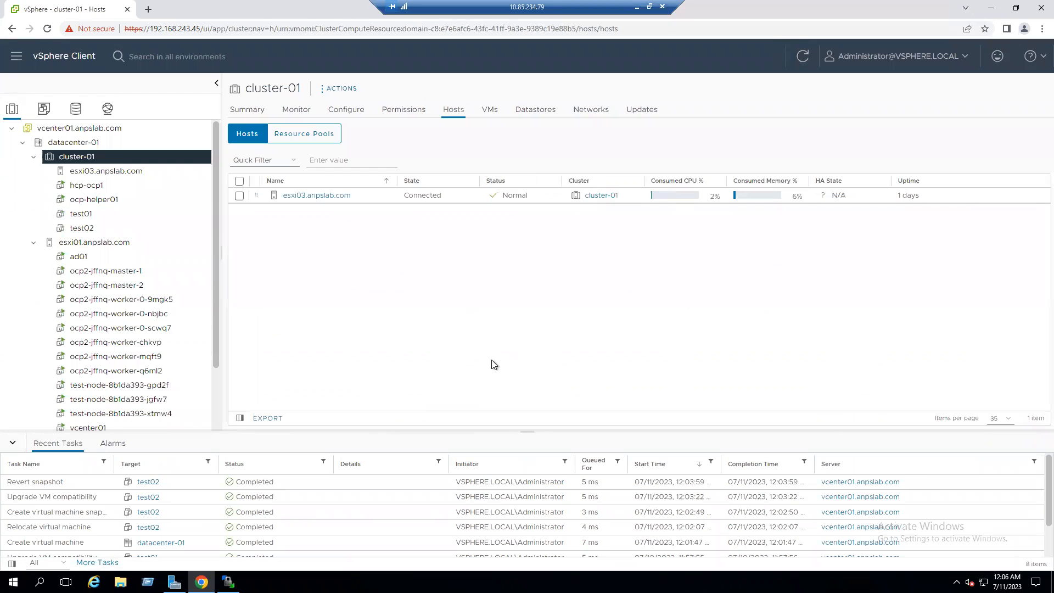
Remove test01 from the inventory without deleting it from disk.
left_click(92, 214)
scroll(475, 326, "down", 2)
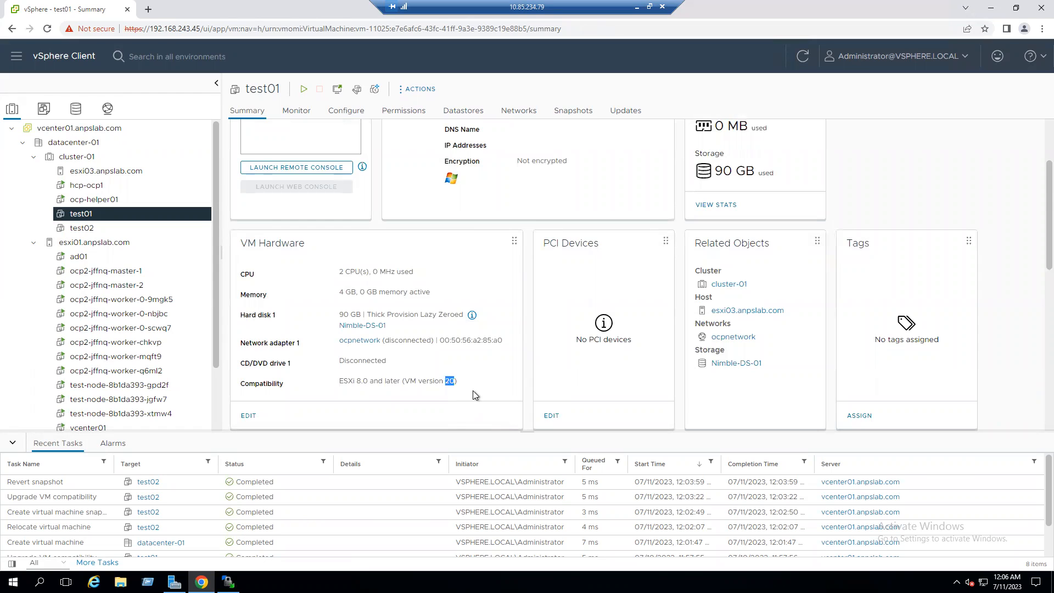
left_click(84, 219)
right_click(84, 219)
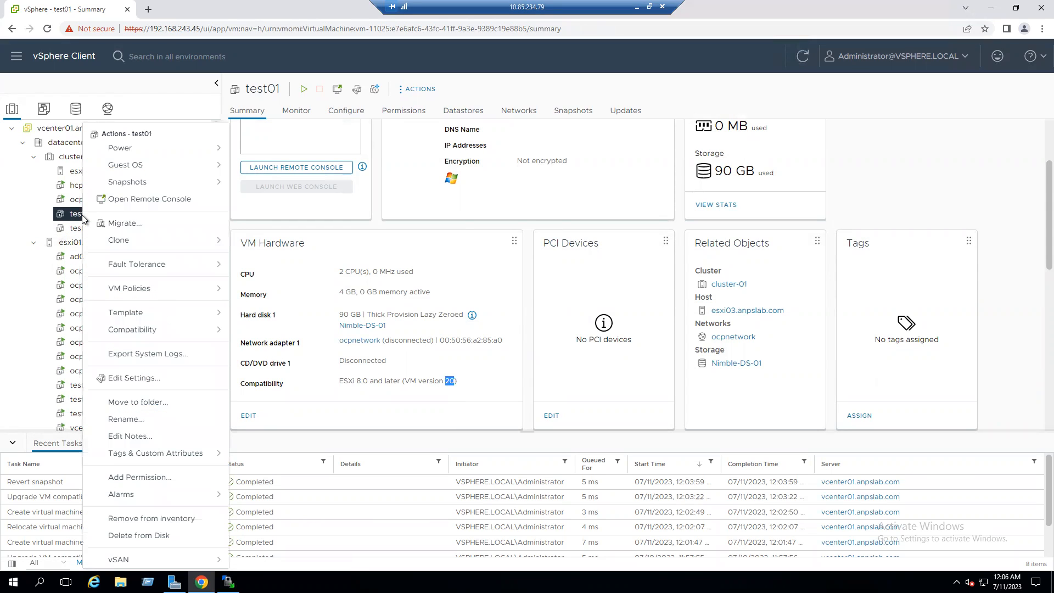
left_click(147, 524)
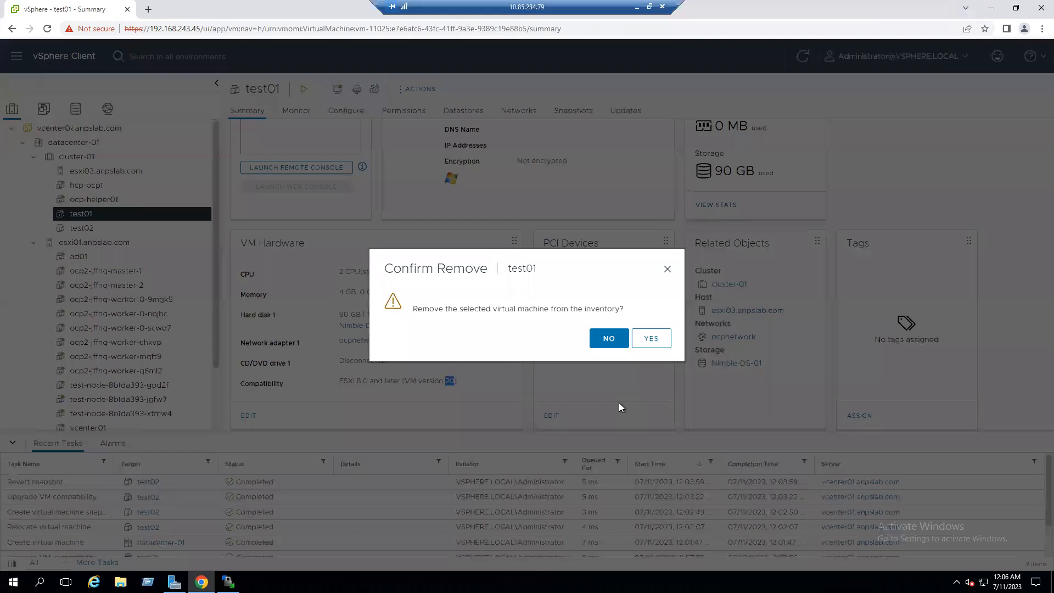
left_click(660, 344)
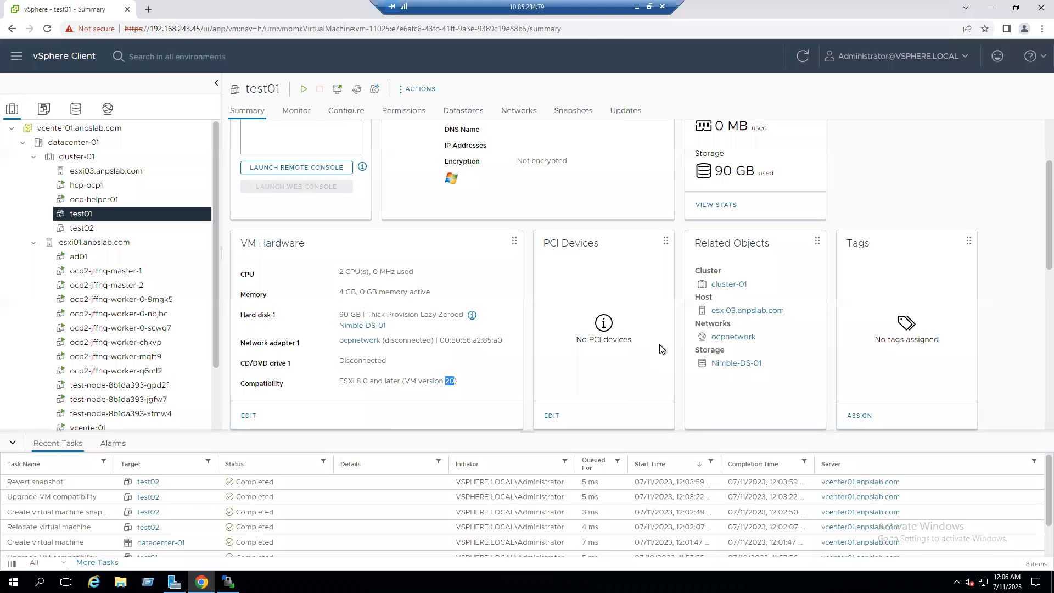
left_click(104, 170)
right_click(107, 171)
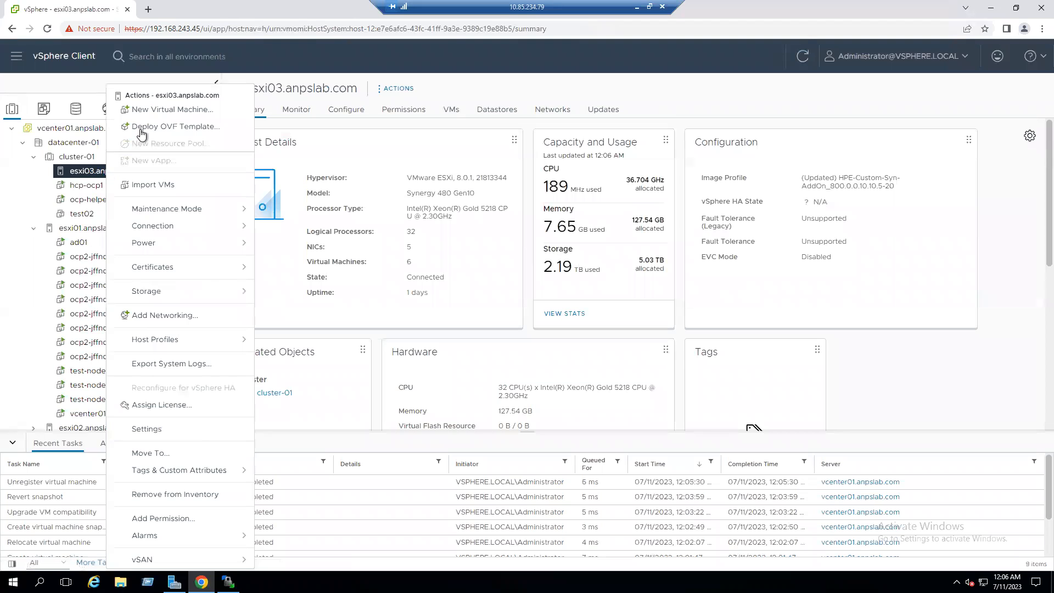
left_click(151, 113)
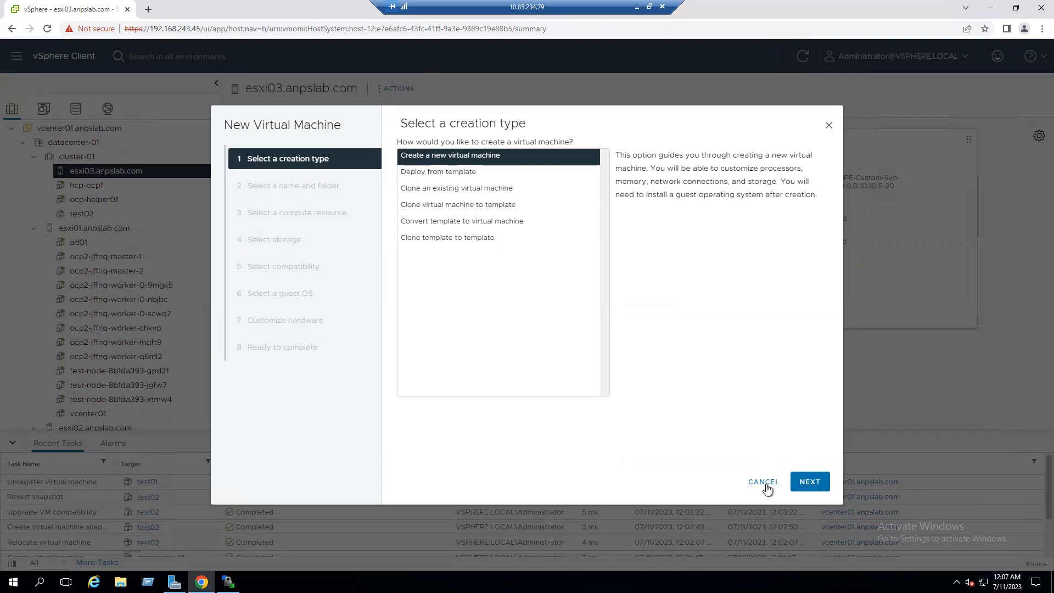
left_click(826, 487)
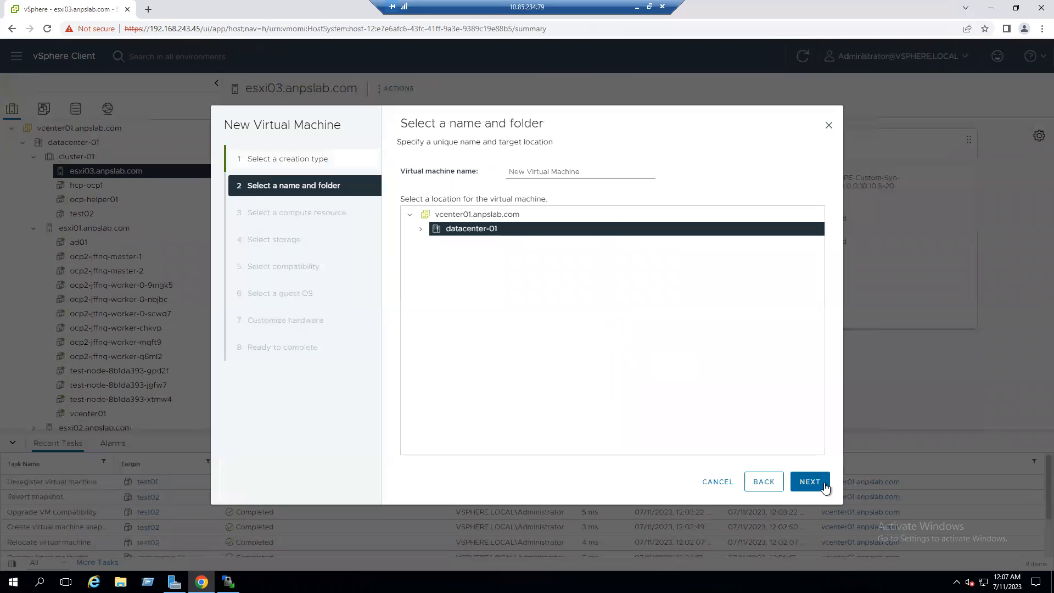
left_click(817, 490)
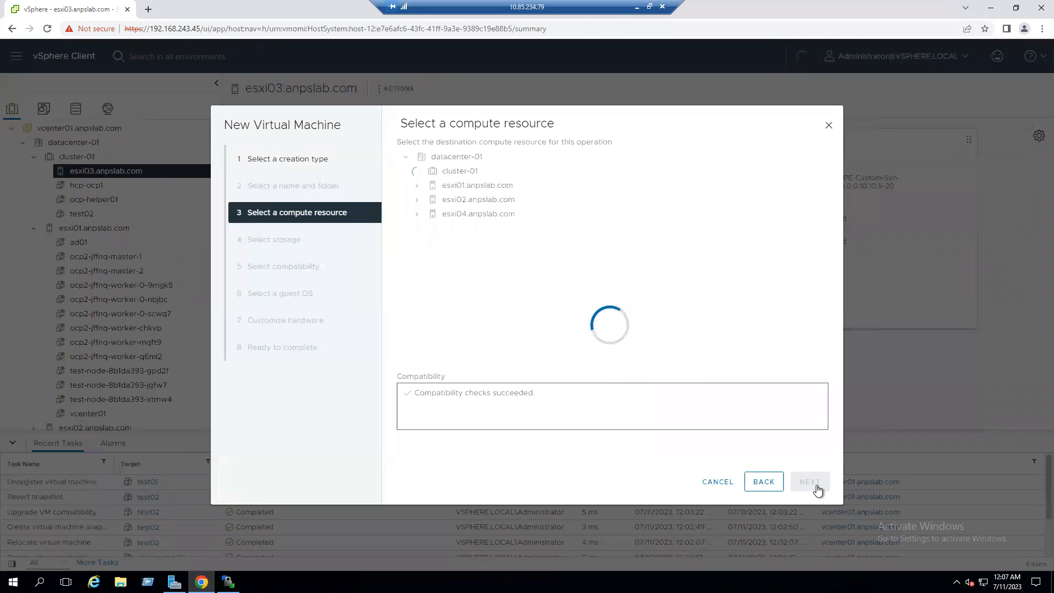
left_click(768, 487)
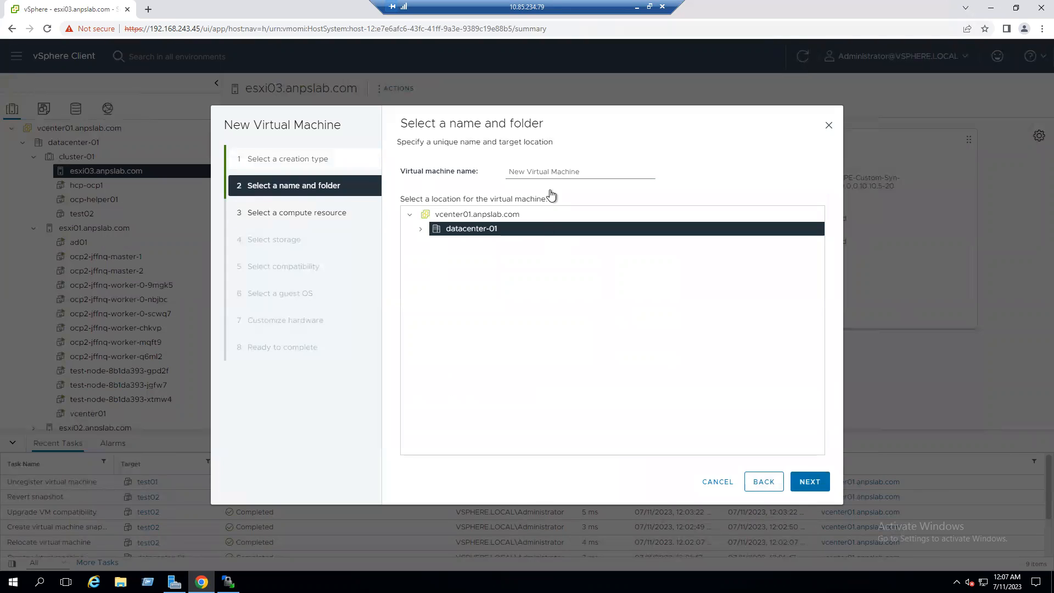
left_click_drag(589, 170, 494, 180)
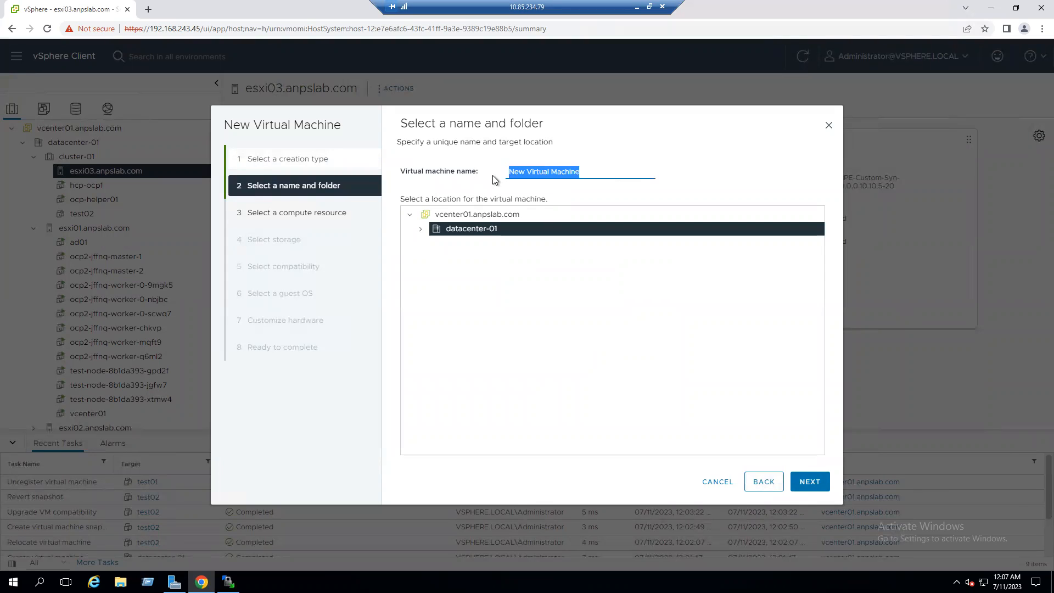
type("test01")
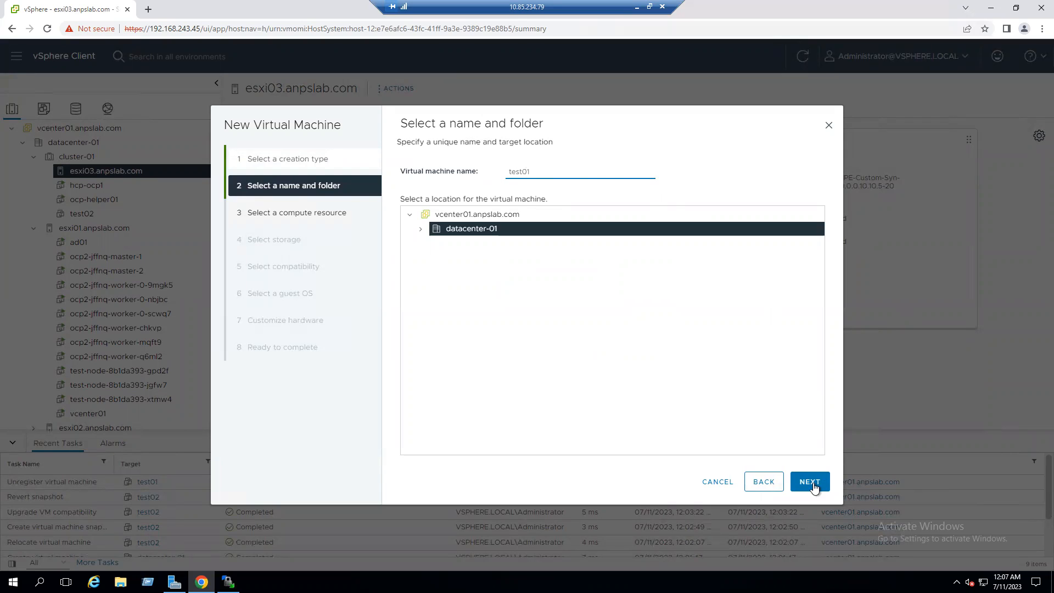
left_click(719, 485)
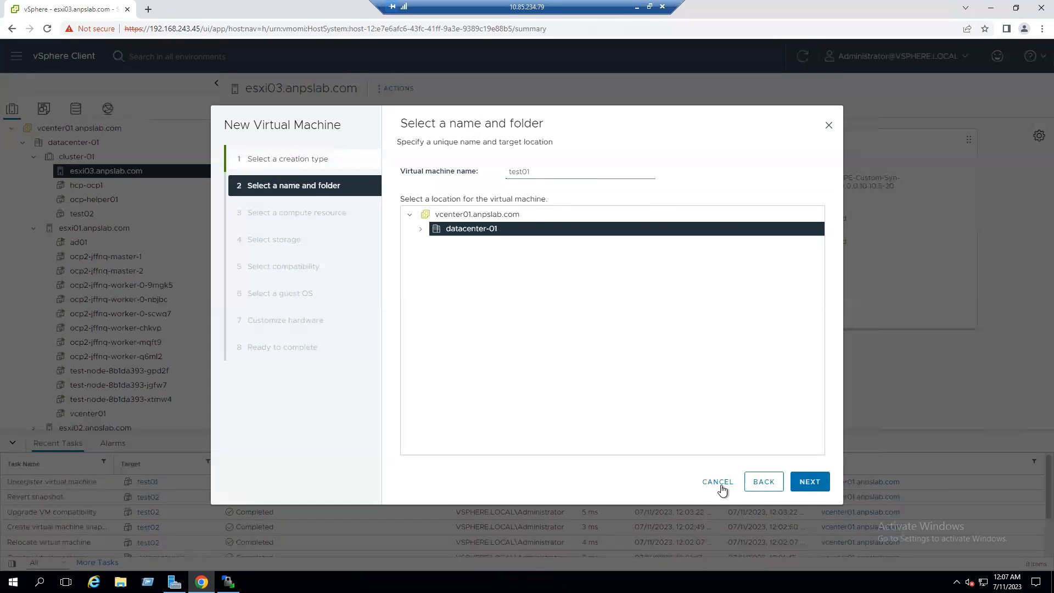
Start creating a new virtual machine named test01 in datacenter-01 with esxi01.anpslab.com as its compute resource.
left_click(106, 233)
right_click(106, 233)
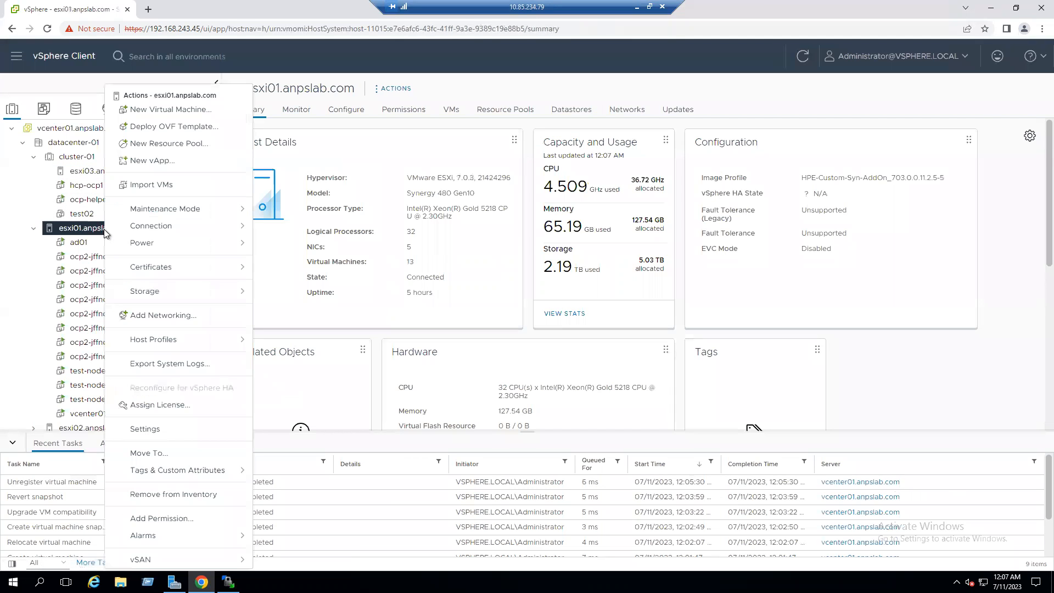
left_click(166, 113)
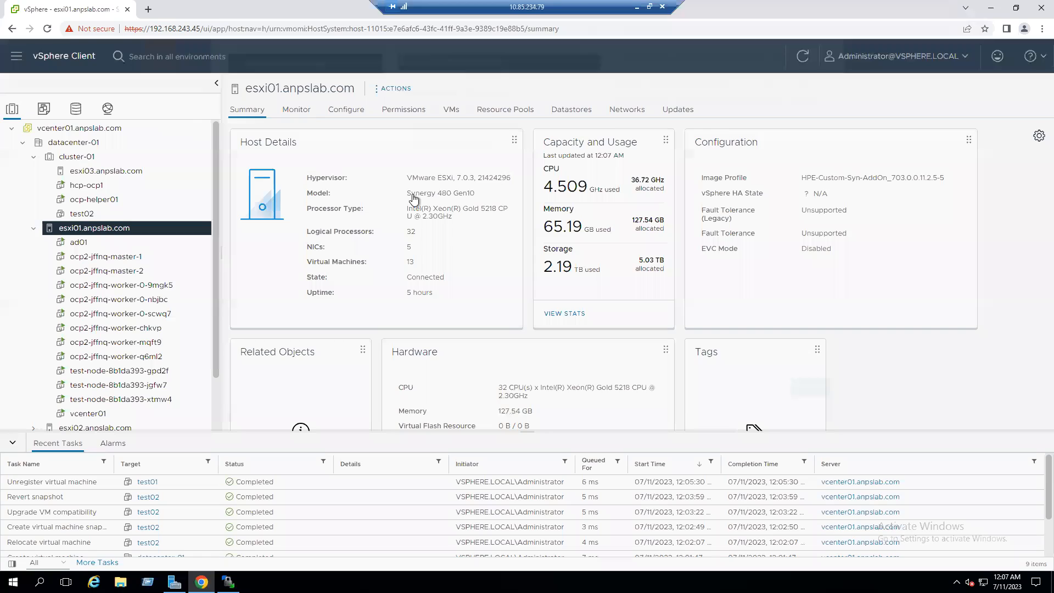
left_click(818, 485)
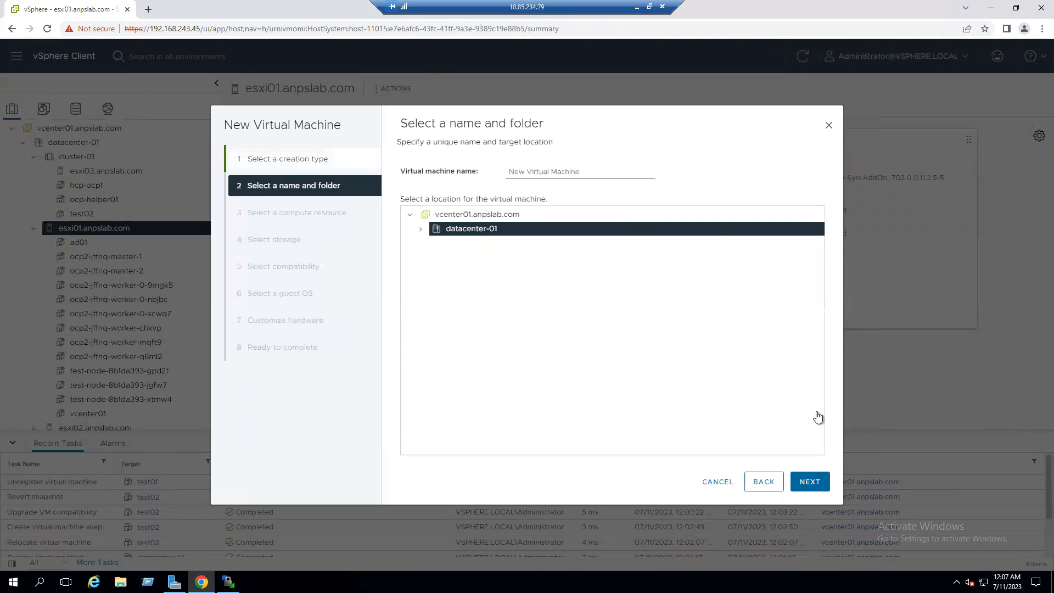
left_click_drag(578, 174, 440, 184)
type("te")
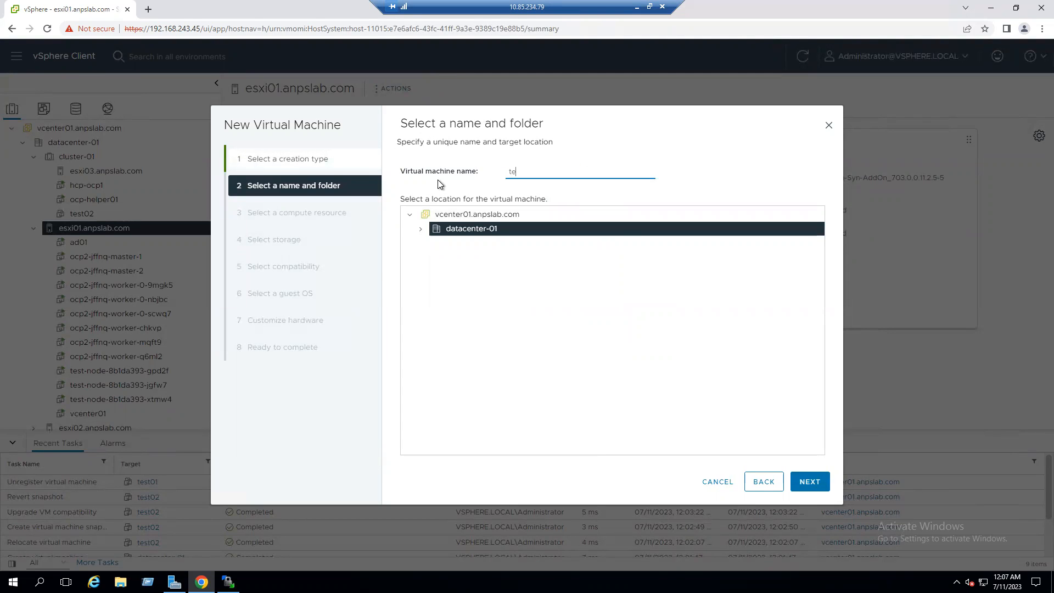
type("st01")
left_click(818, 485)
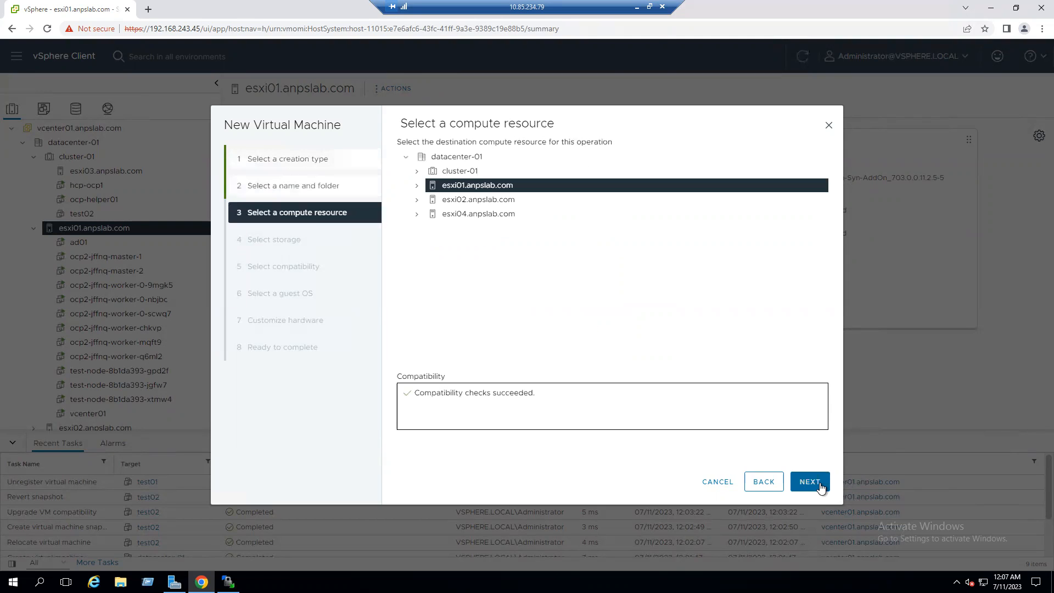
left_click(809, 482)
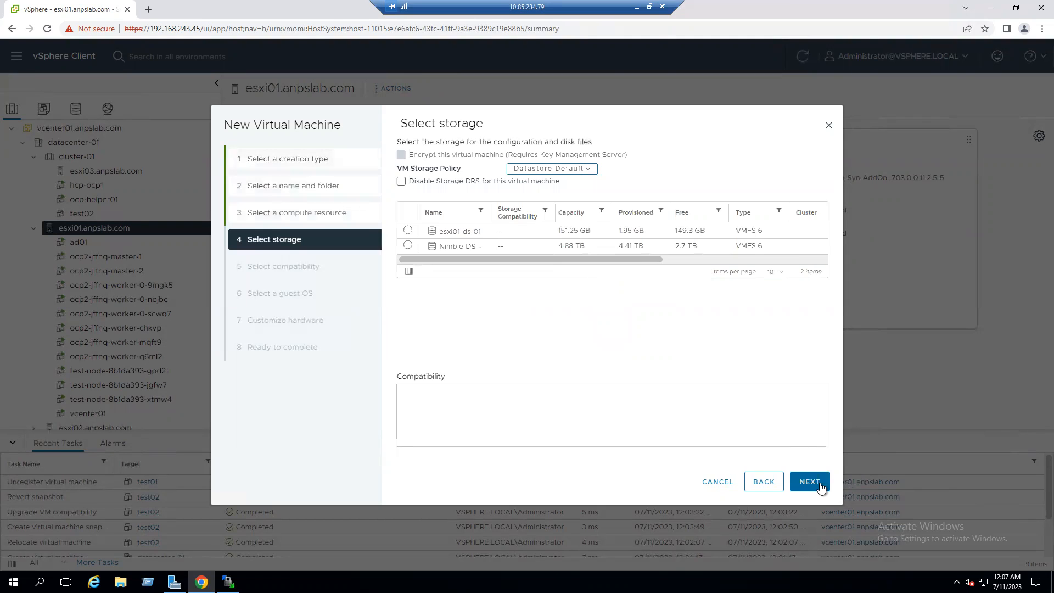
Store the VM on Nimble-DS-01, accepting ESXi 7.0 U2 and later compatibility and Microsoft Windows Server 2019 (64-bit) as guest OS.
left_click(407, 246)
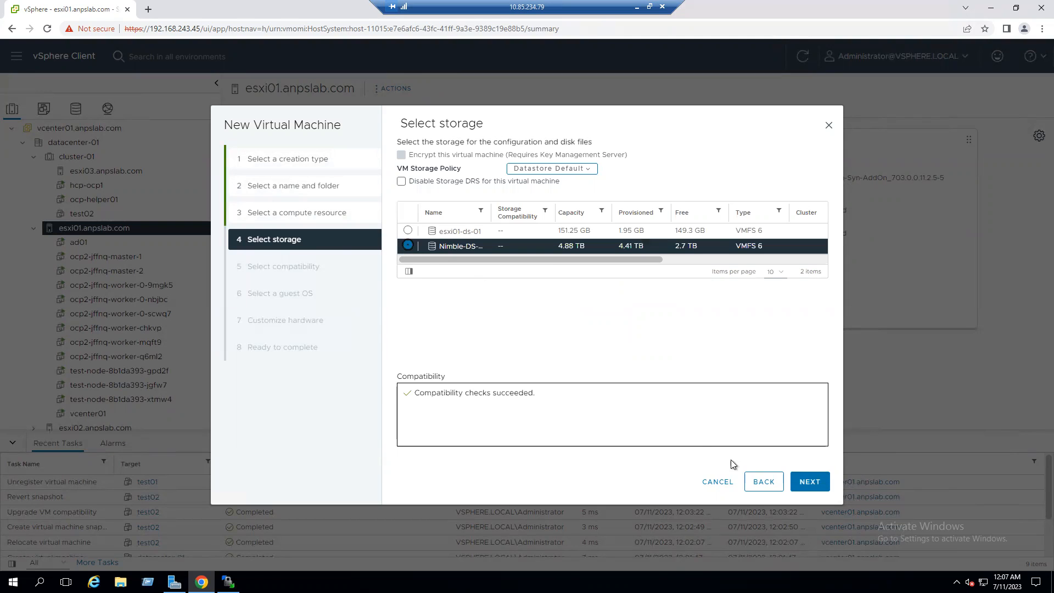
left_click(811, 483)
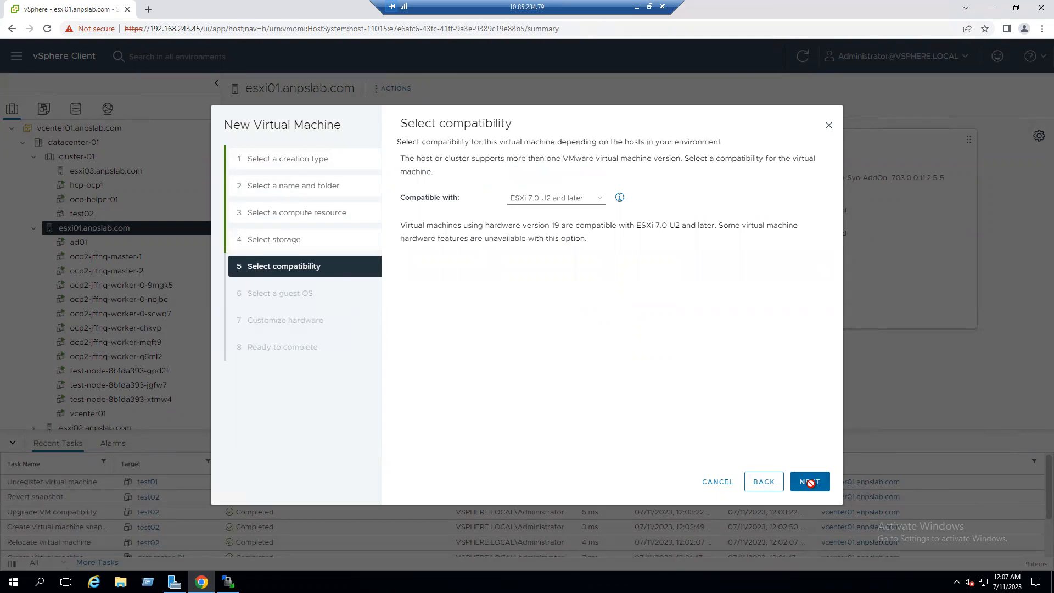
left_click(810, 483)
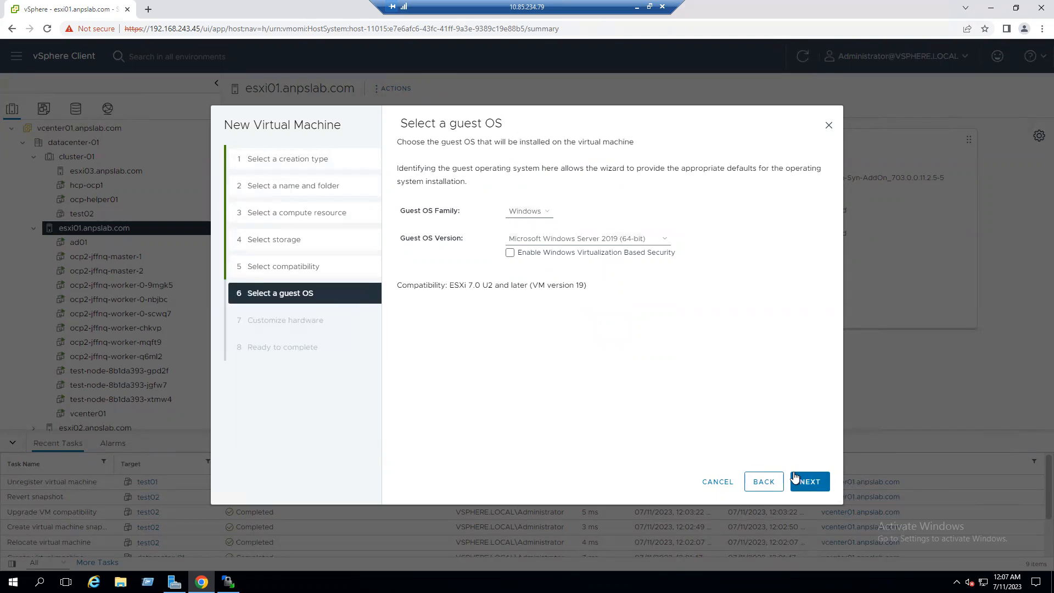
left_click(814, 483)
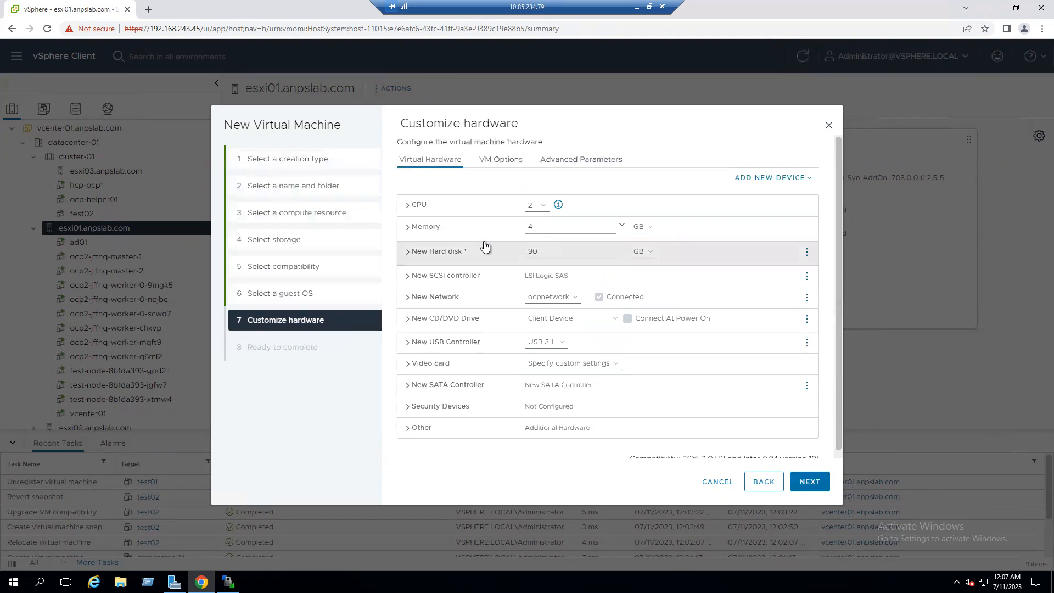
Remove the default new hard disk from the VM hardware and finish creating test01.
left_click(410, 256)
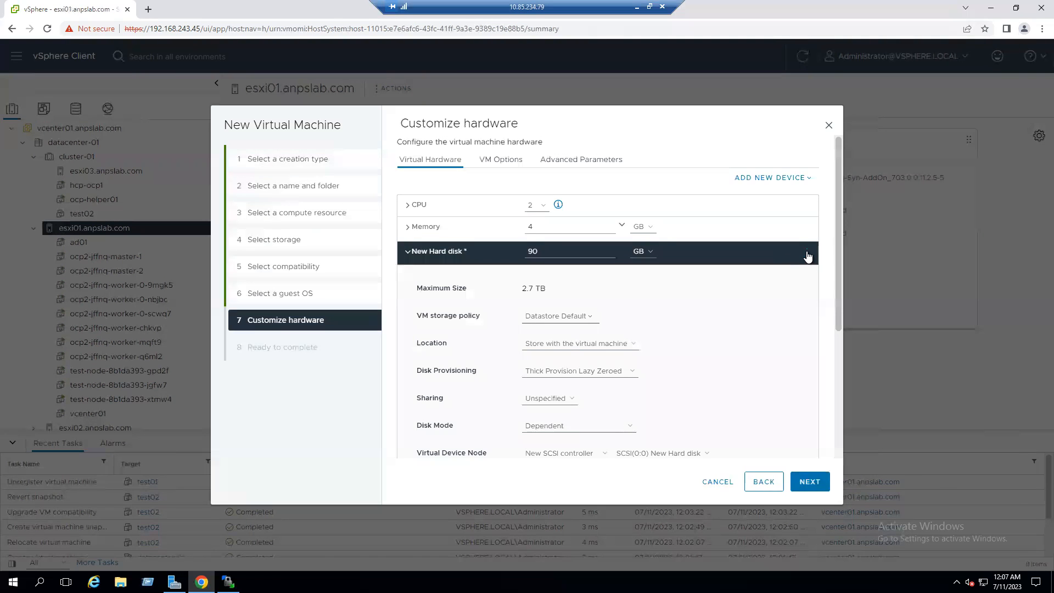
left_click(807, 254)
left_click(785, 282)
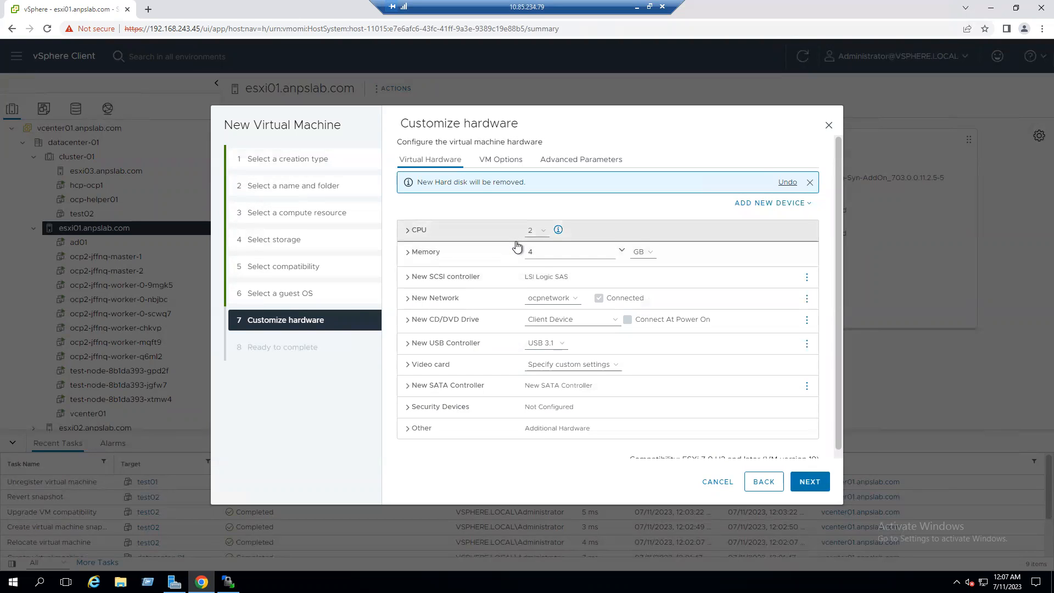
left_click(820, 487)
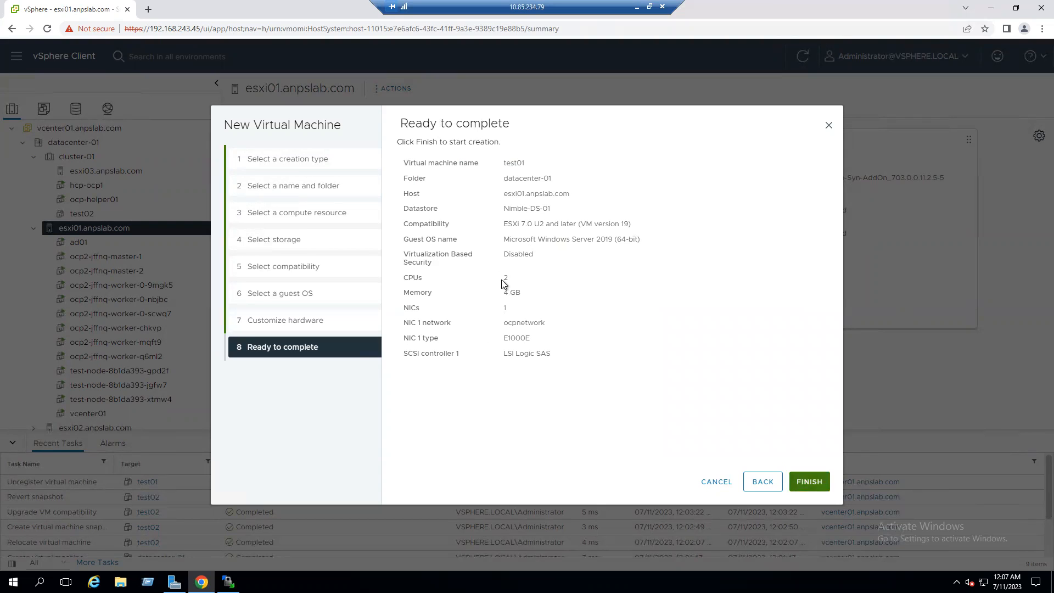
left_click(811, 482)
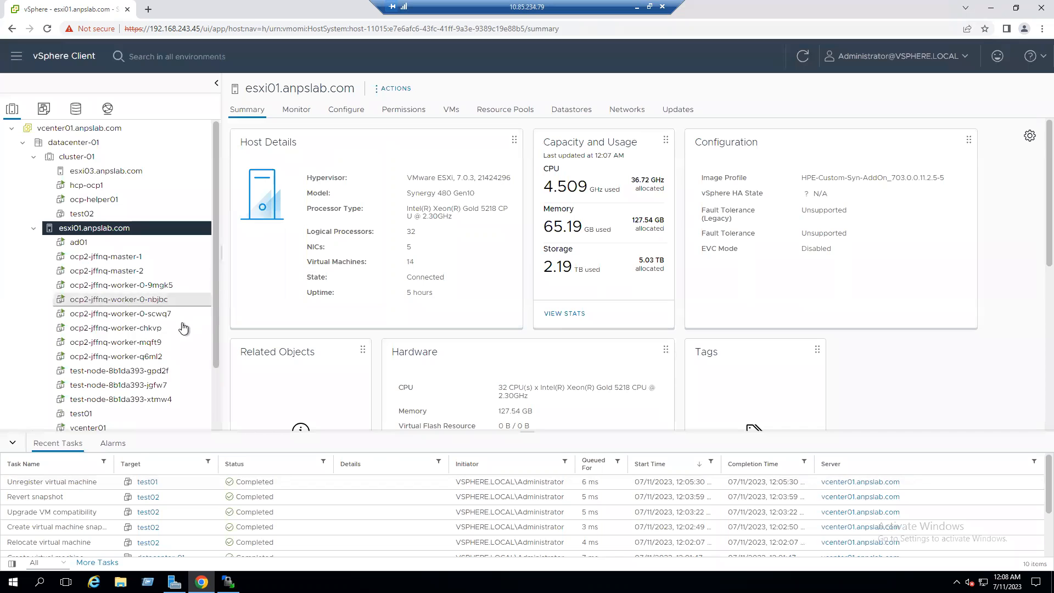
Open the hardware settings of the recreated test01 VM and start adding an existing hard disk.
scroll(182, 329, "down", 1)
left_click(82, 362)
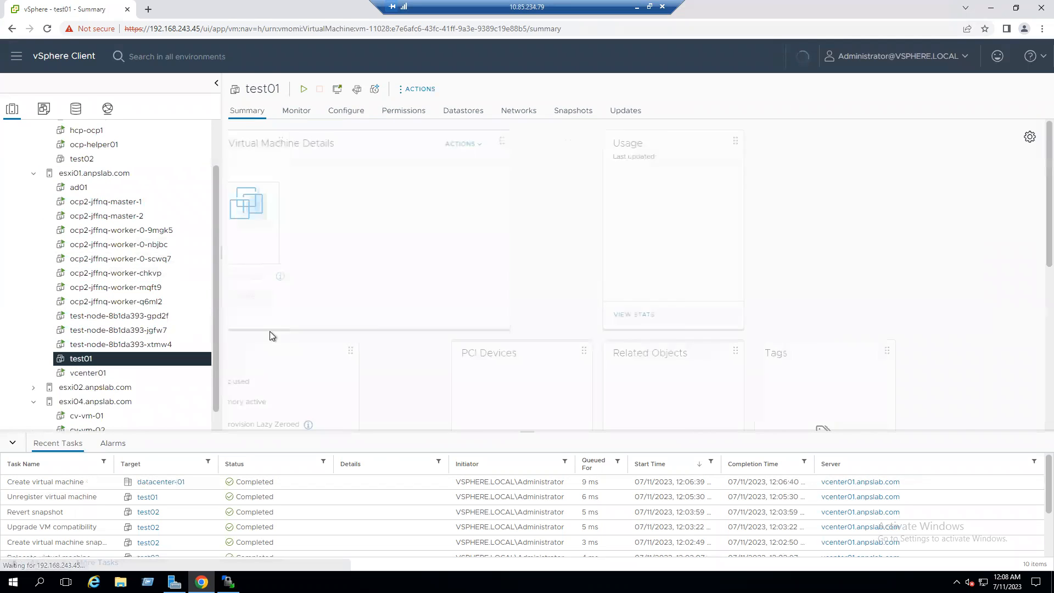
right_click(75, 360)
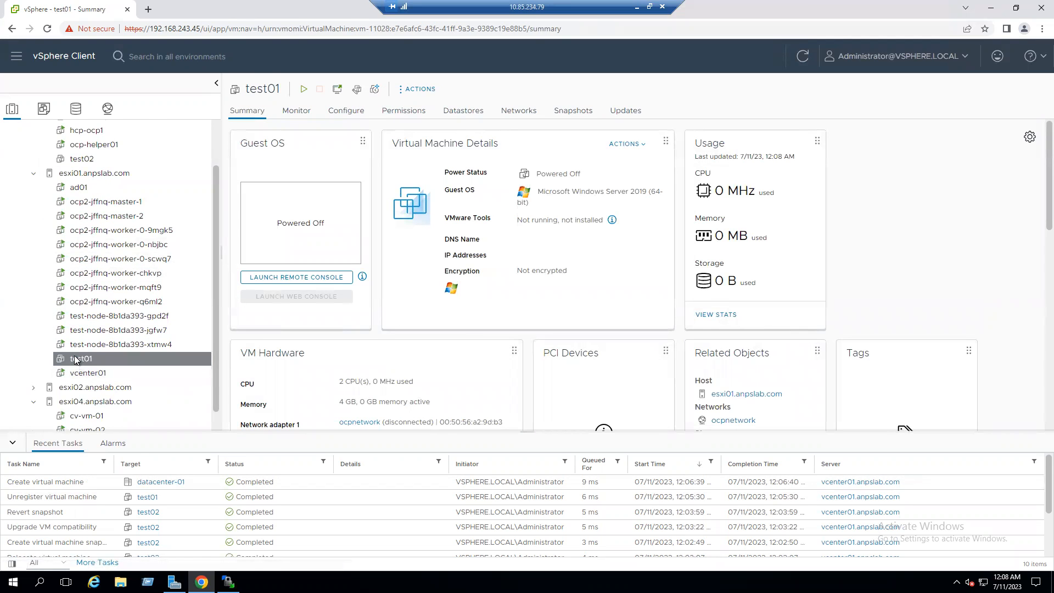
left_click(117, 383)
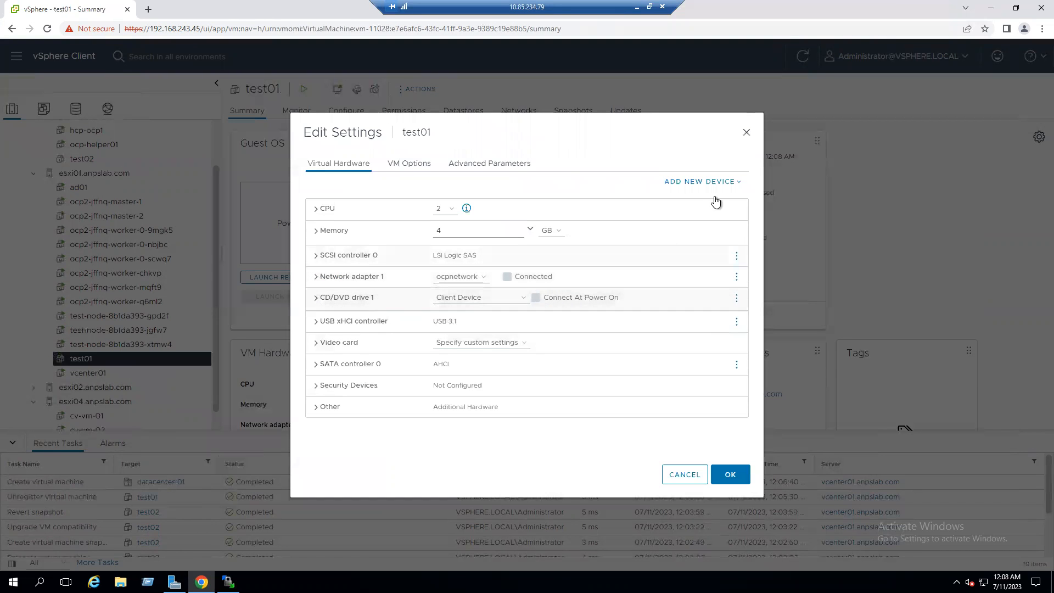
left_click(735, 183)
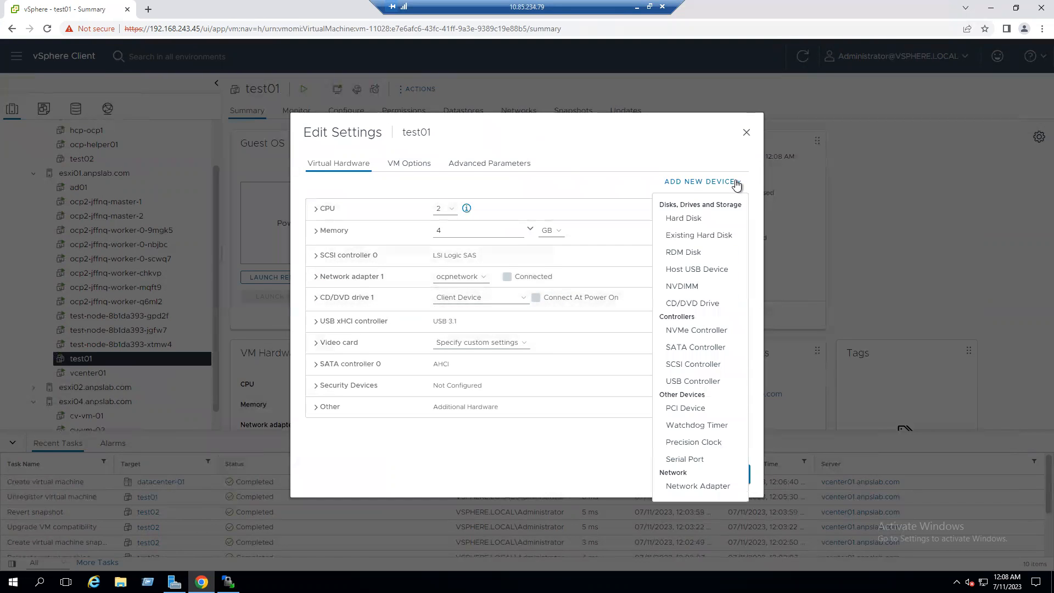
left_click(707, 238)
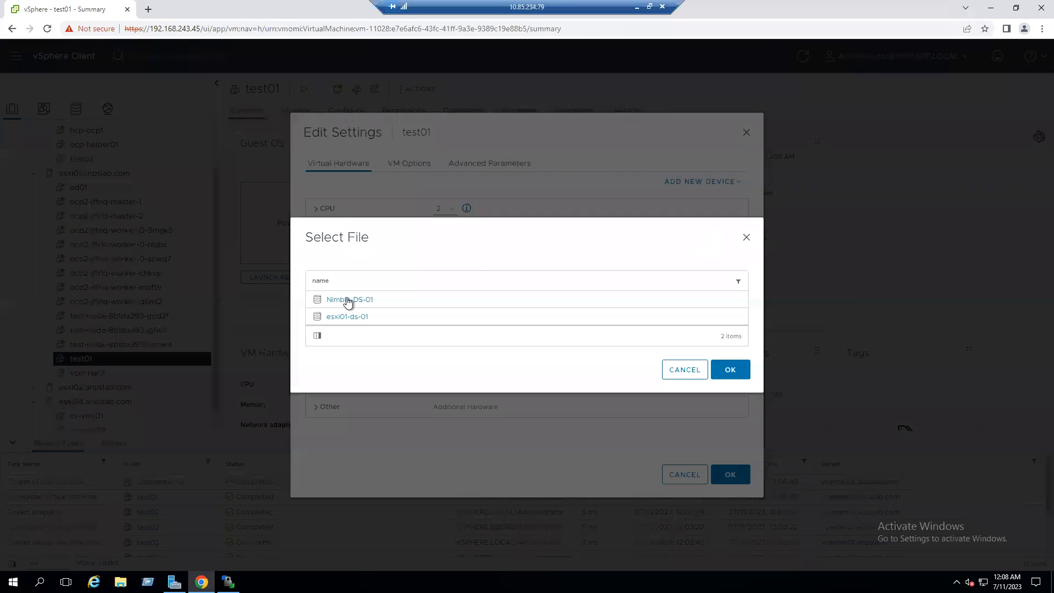
Attach test01.vmdk from the test01 folder on Nimble-DS-01 as the VM's hard disk and save the settings.
left_click(345, 300)
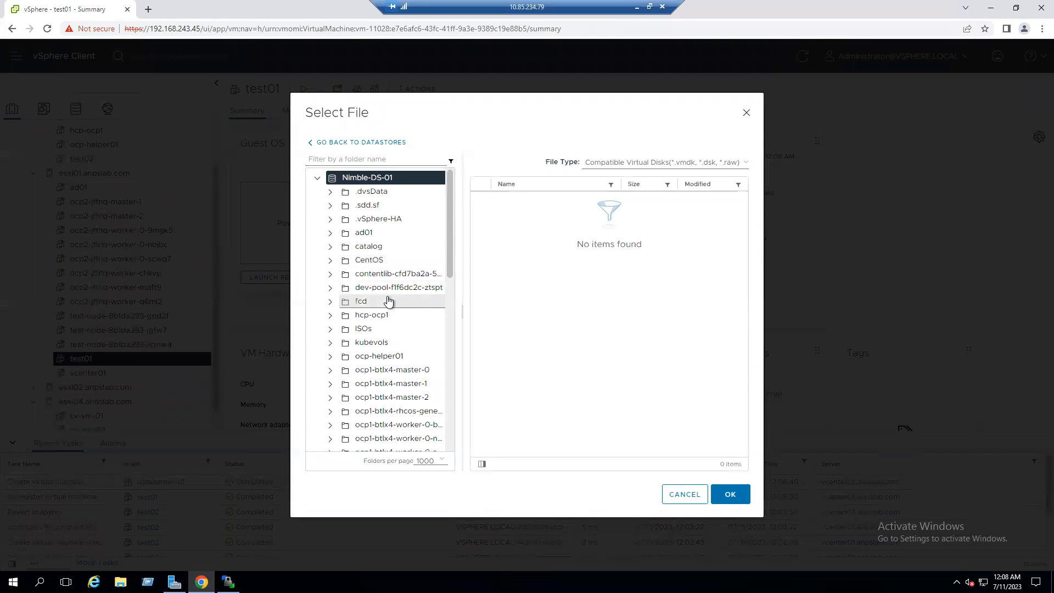
scroll(388, 301, "down", 3)
scroll(387, 301, "down", 5)
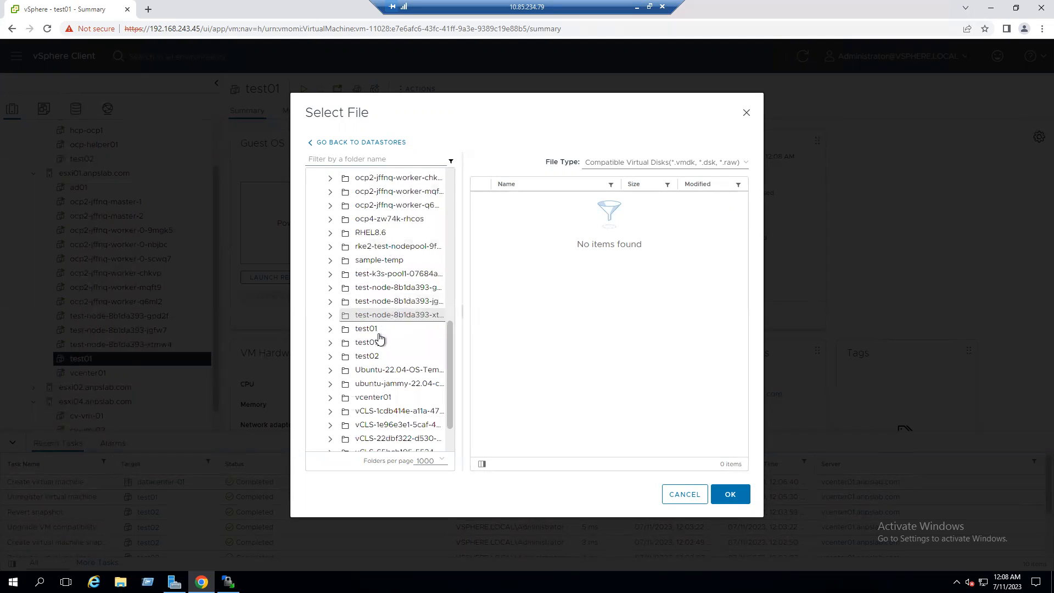
left_click(368, 329)
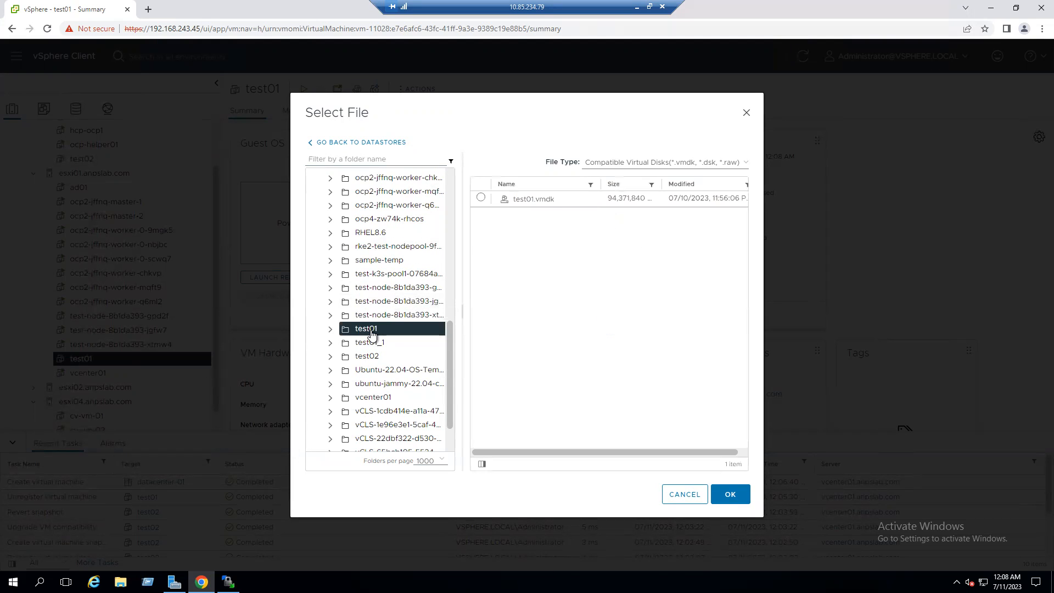
left_click(548, 202)
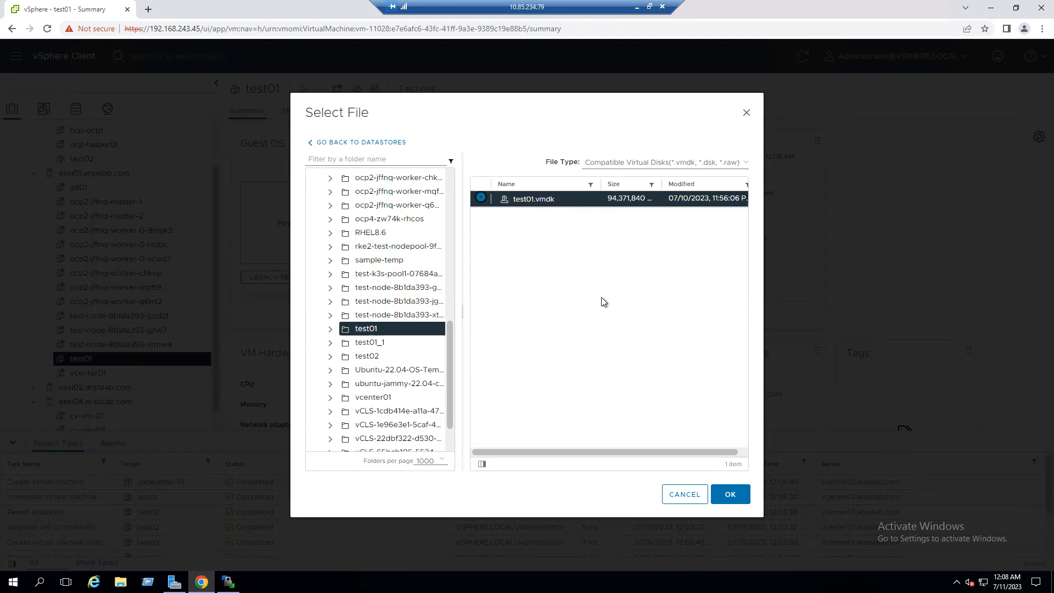
left_click(738, 496)
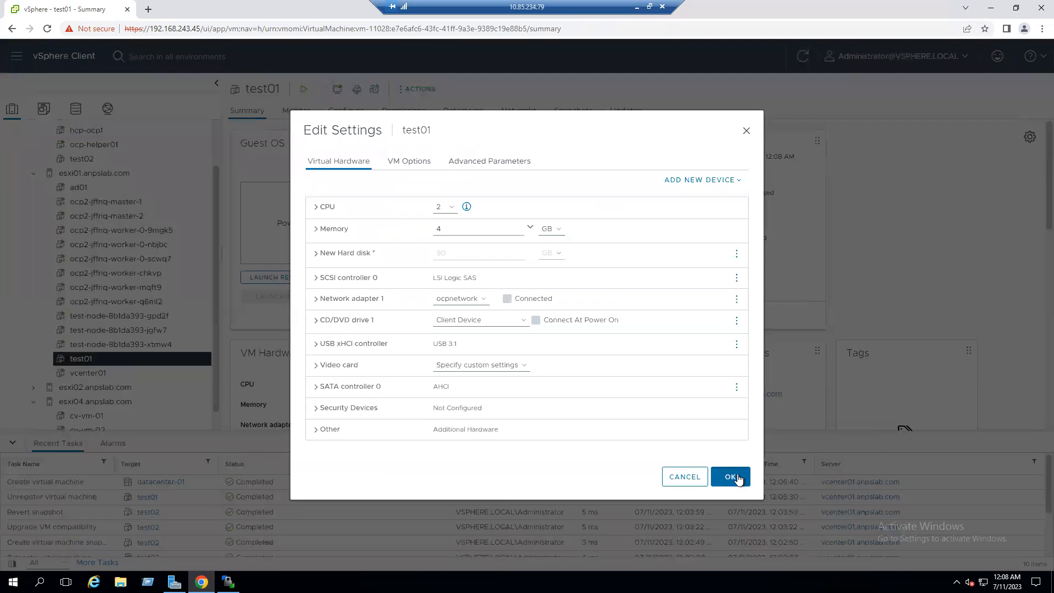
left_click(730, 477)
scroll(435, 350, "down", 3)
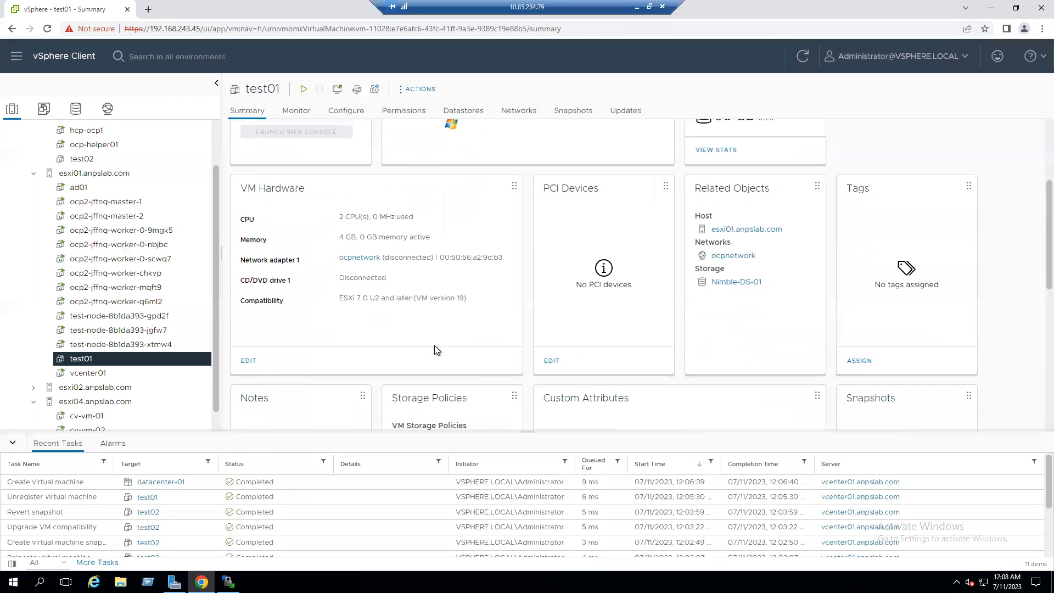